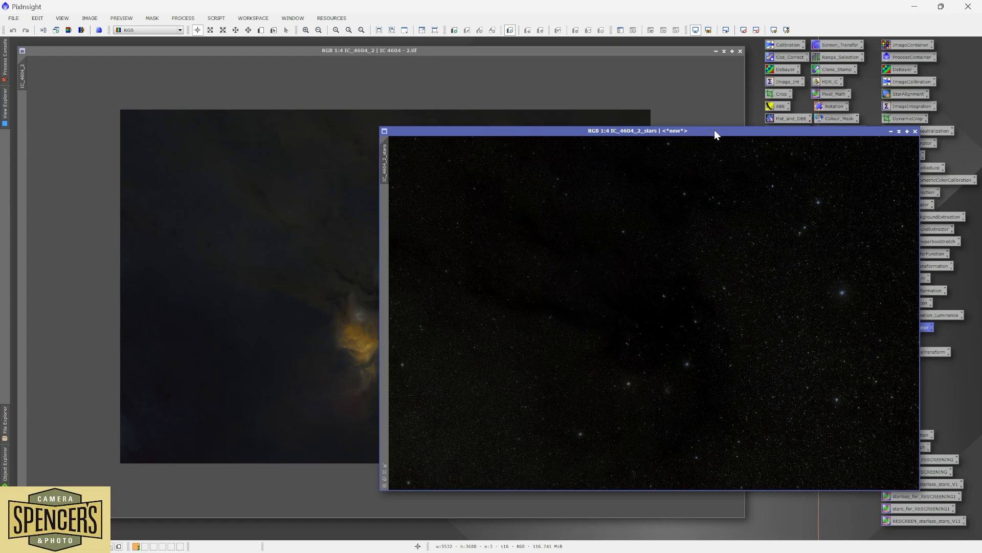
Move the extracted stars image partly aside and bring the starless IC_4604_2 image to the front.
left_click_drag(723, 132, 705, 103)
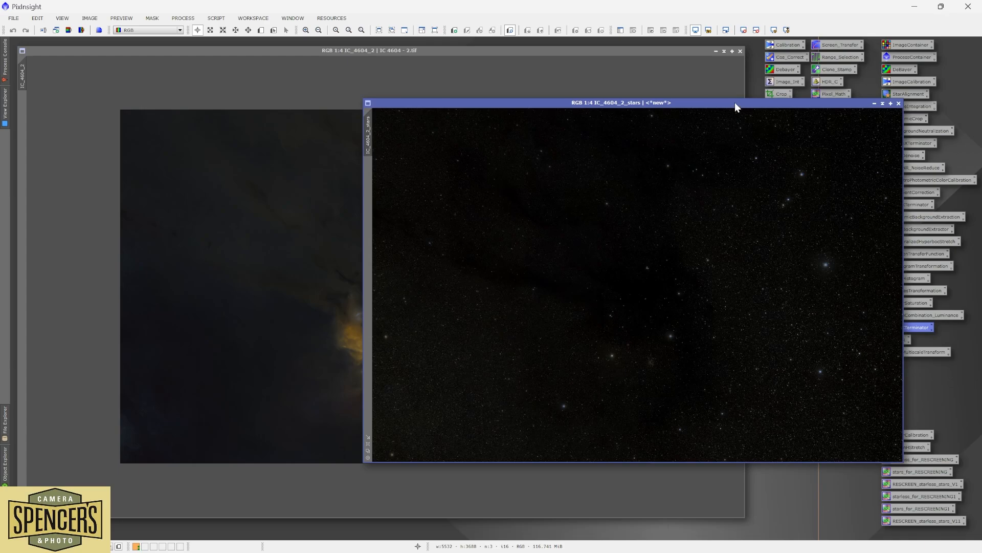
left_click_drag(725, 103, 735, 137)
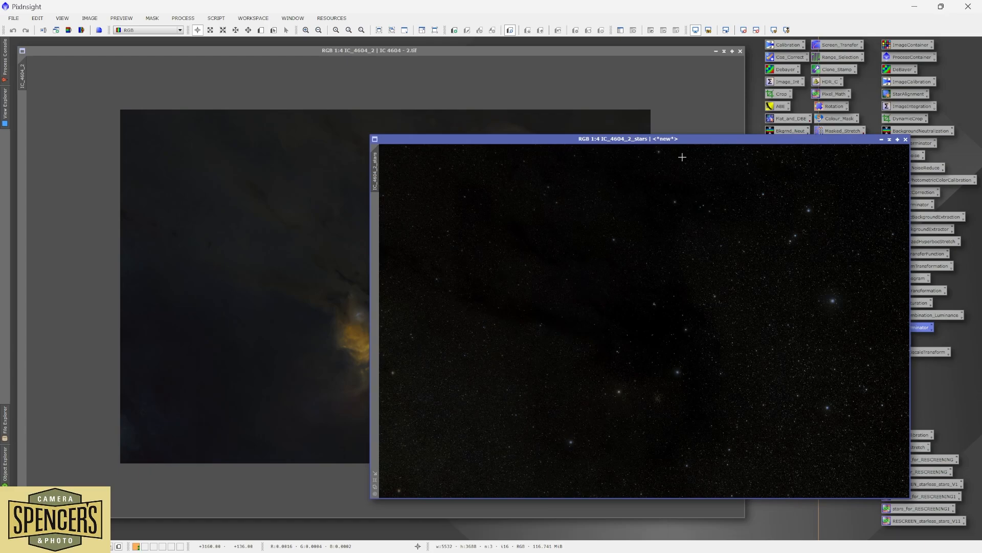
left_click(643, 53)
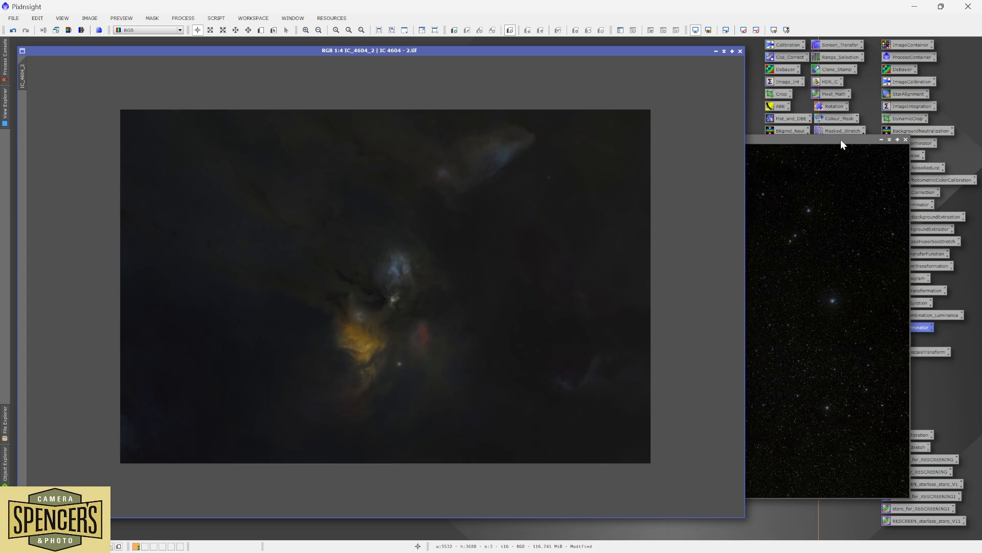
left_click_drag(840, 139, 805, 141)
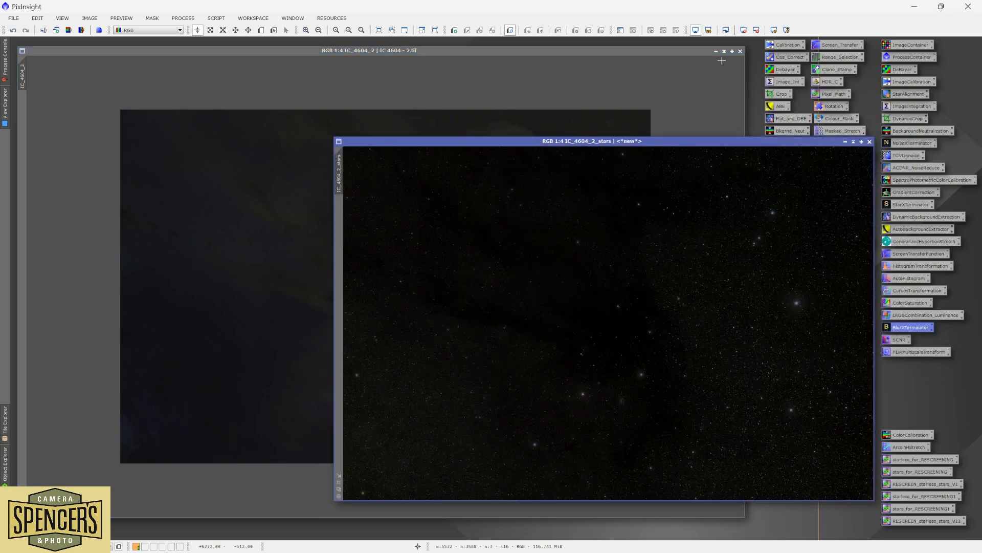
left_click(680, 54)
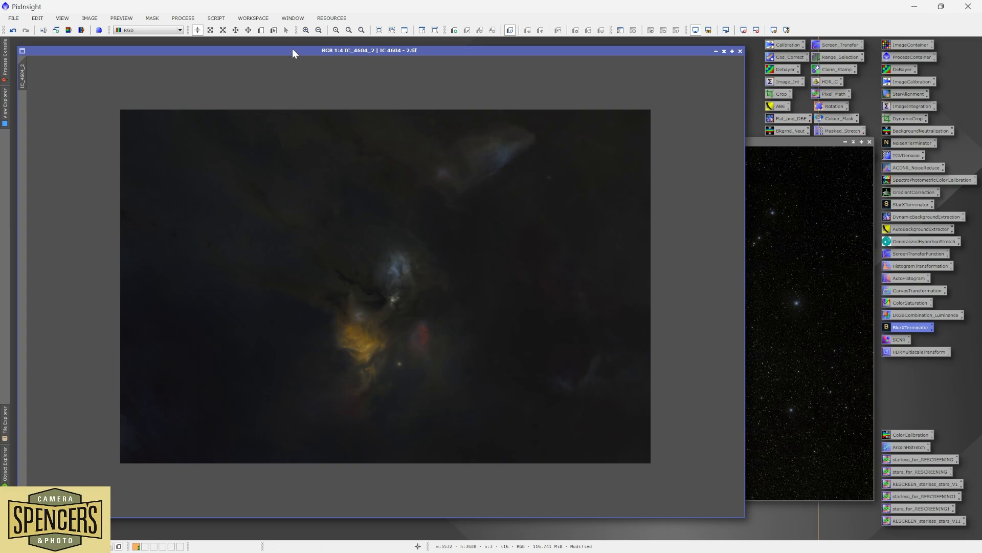
Open the HistogramTransformation process beside the starless image and make it track the active view.
left_click(183, 18)
mouse_move(206, 32)
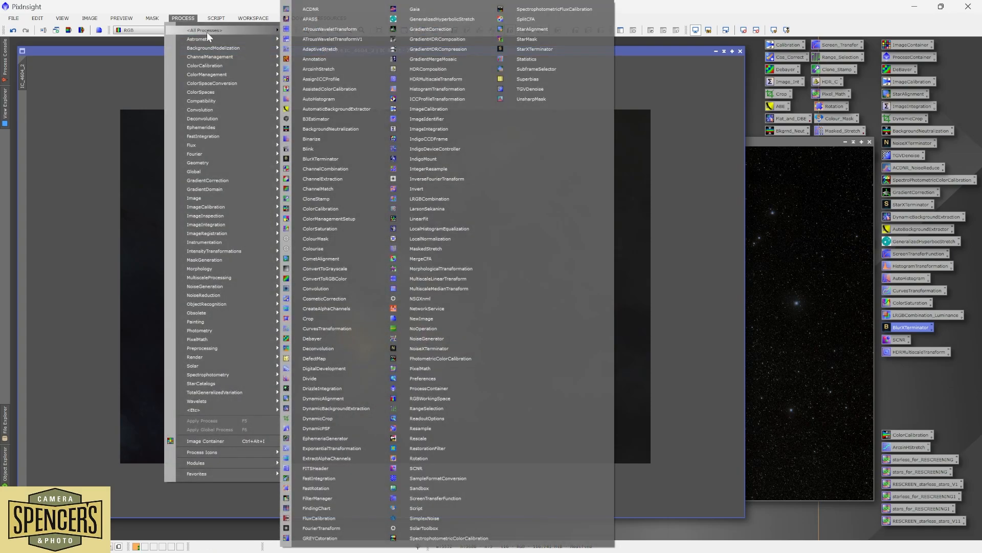
left_click(447, 87)
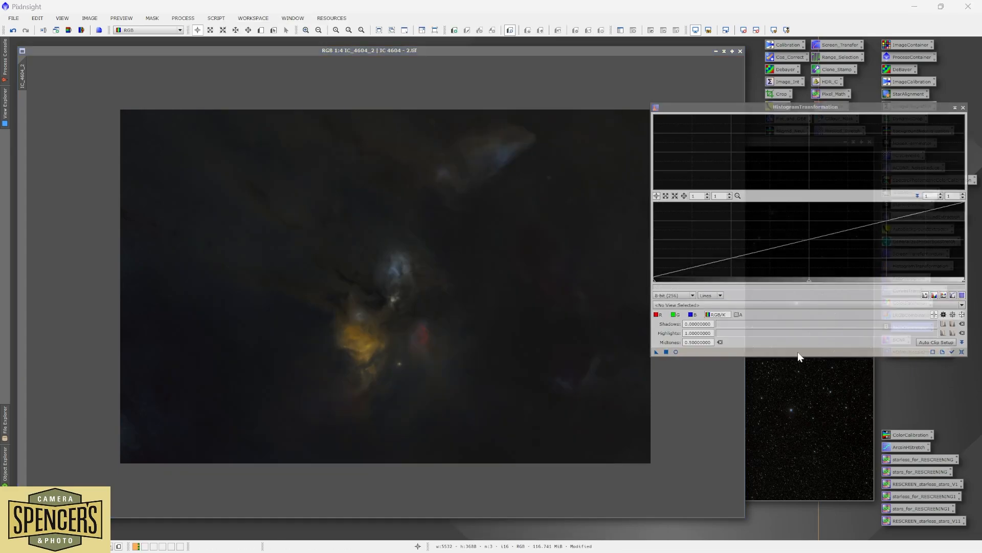
left_click(824, 108)
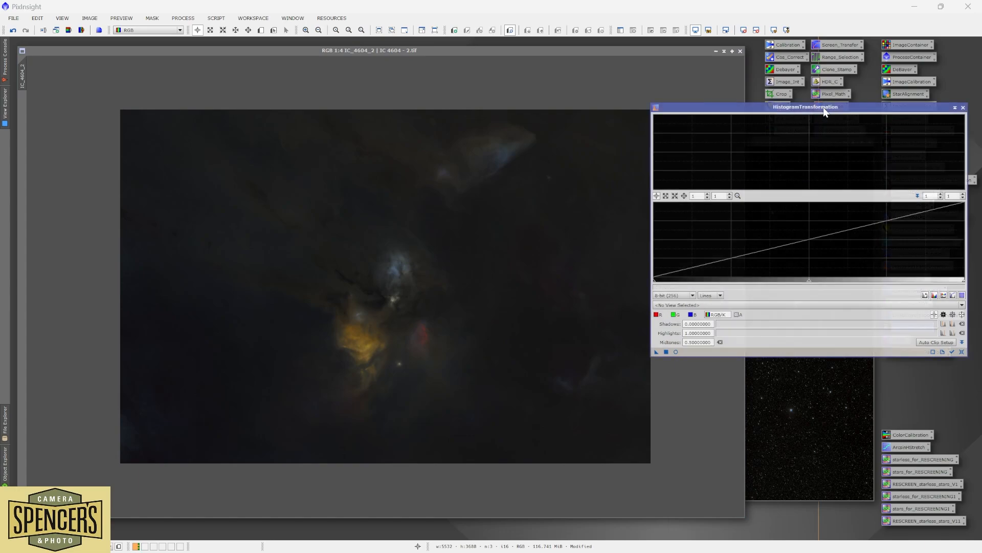
left_click_drag(824, 109, 821, 108)
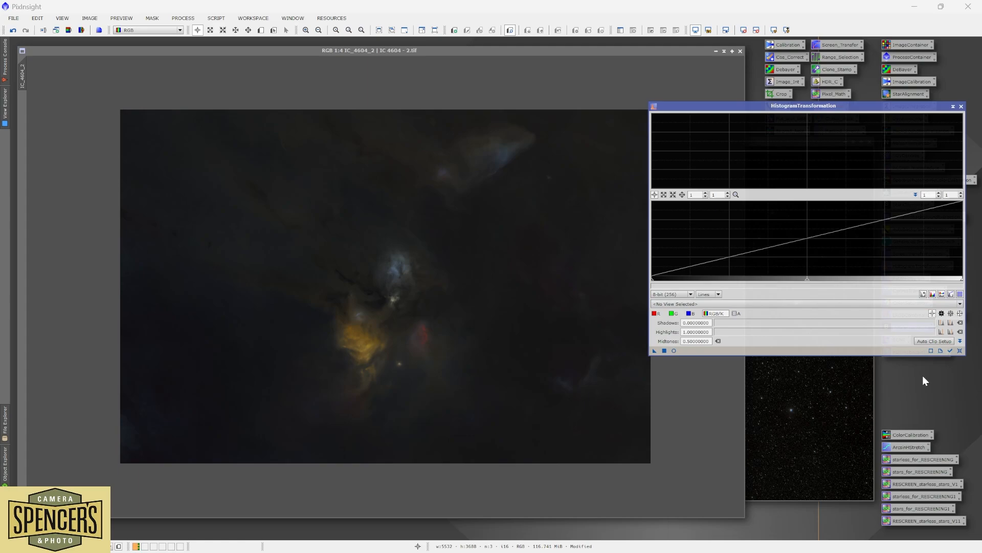
left_click(950, 351)
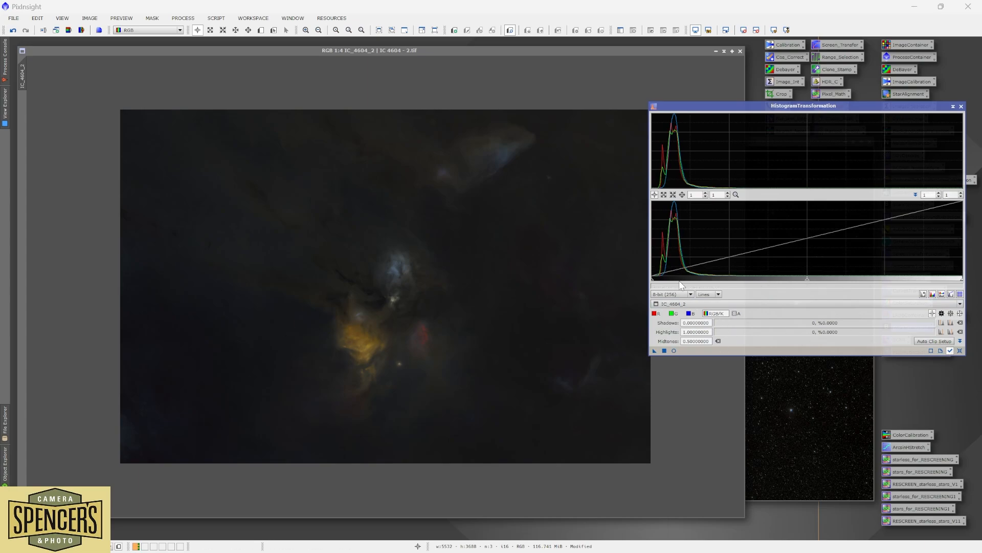
Using the real-time preview, stretch the starless image with shadows about 0.0111 and midtones about 0.370, and apply it.
mouse_move(807, 279)
left_mouse_down()
mouse_move(708, 291)
mouse_move(809, 289)
left_mouse_up()
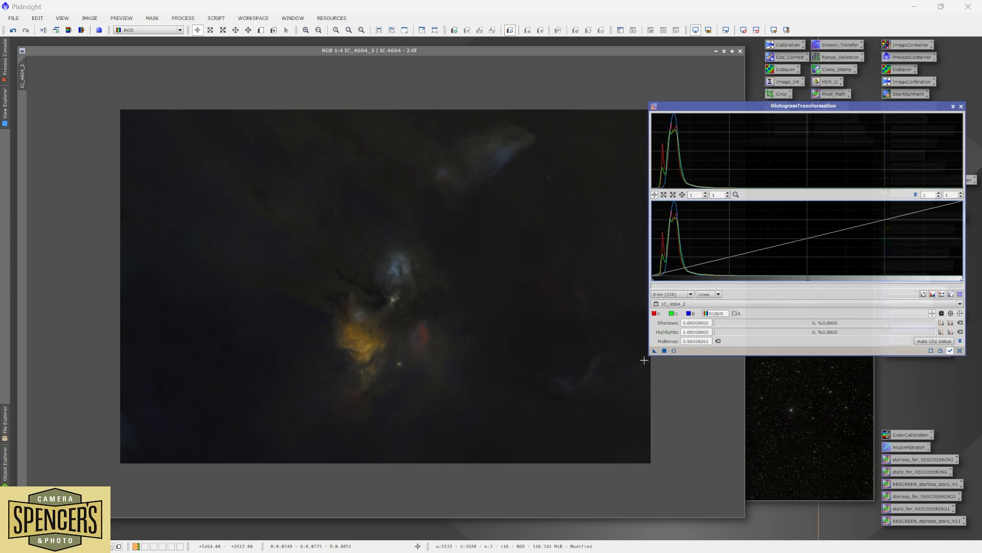
left_click(674, 350)
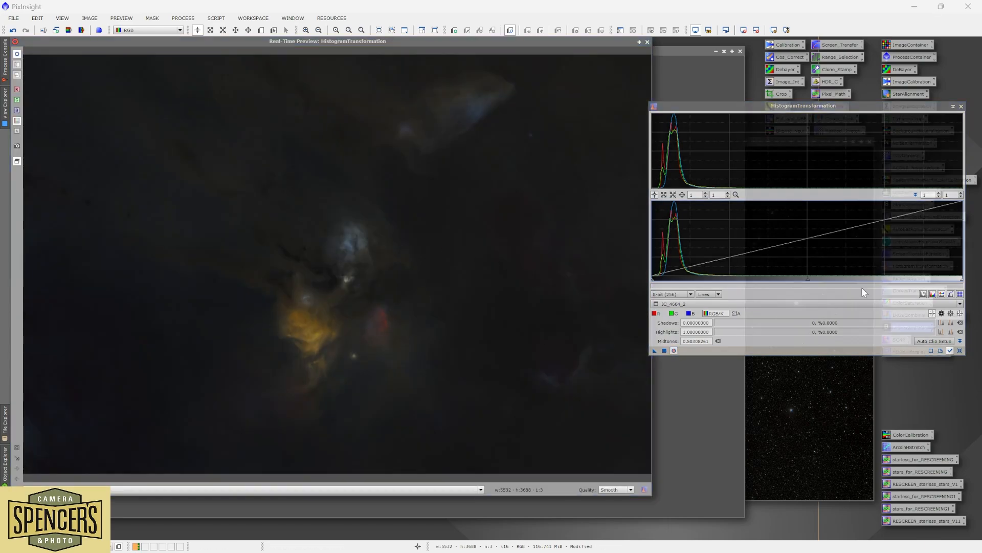
mouse_move(808, 279)
left_mouse_down()
mouse_move(777, 281)
mouse_move(826, 281)
mouse_move(809, 281)
left_mouse_up()
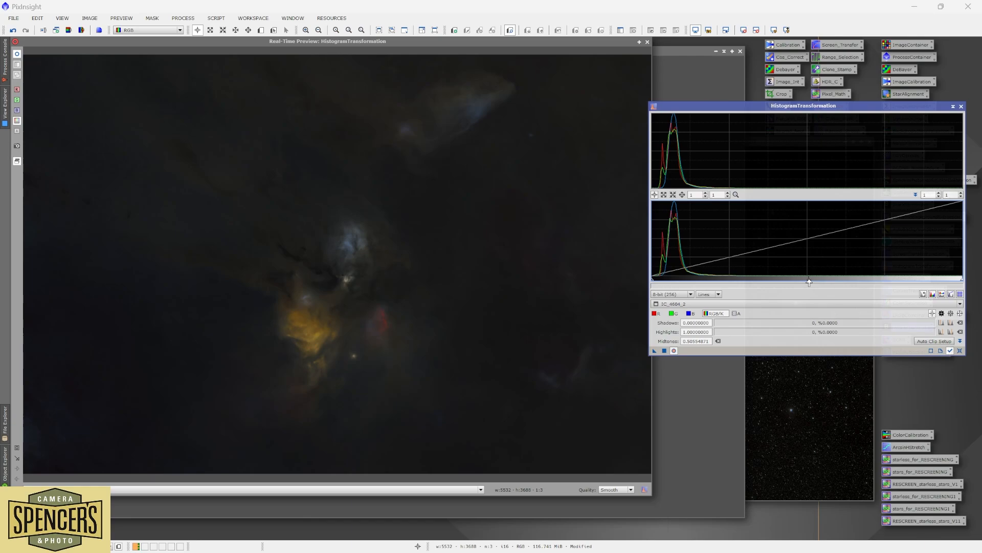
left_click_drag(809, 282, 767, 280)
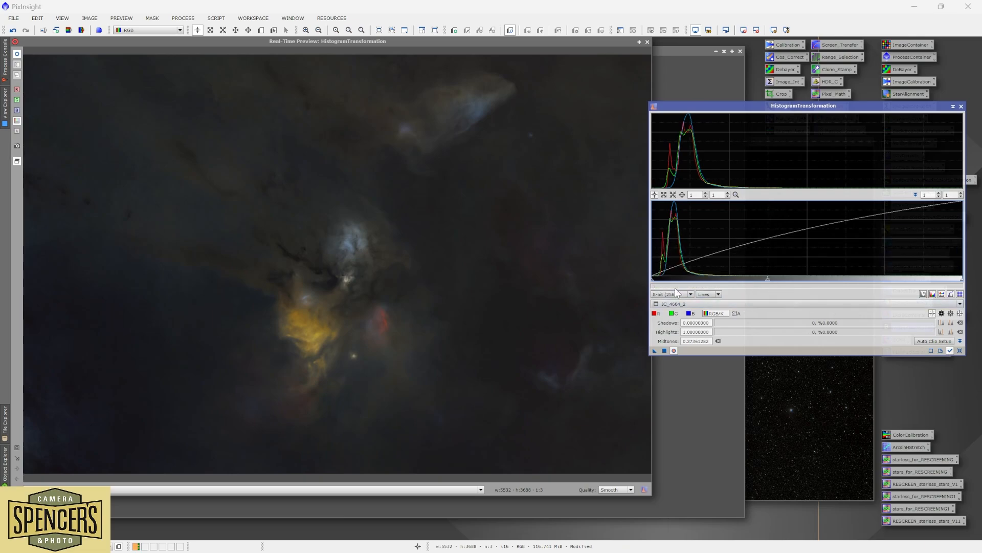
left_click_drag(652, 279, 655, 280)
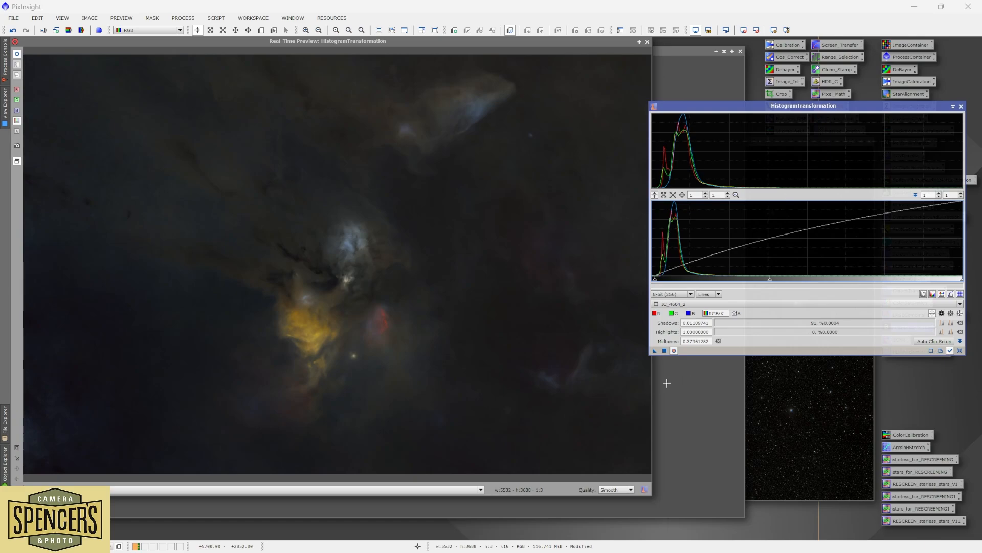
left_click_drag(770, 279, 768, 279)
left_click(674, 351)
left_click(674, 351)
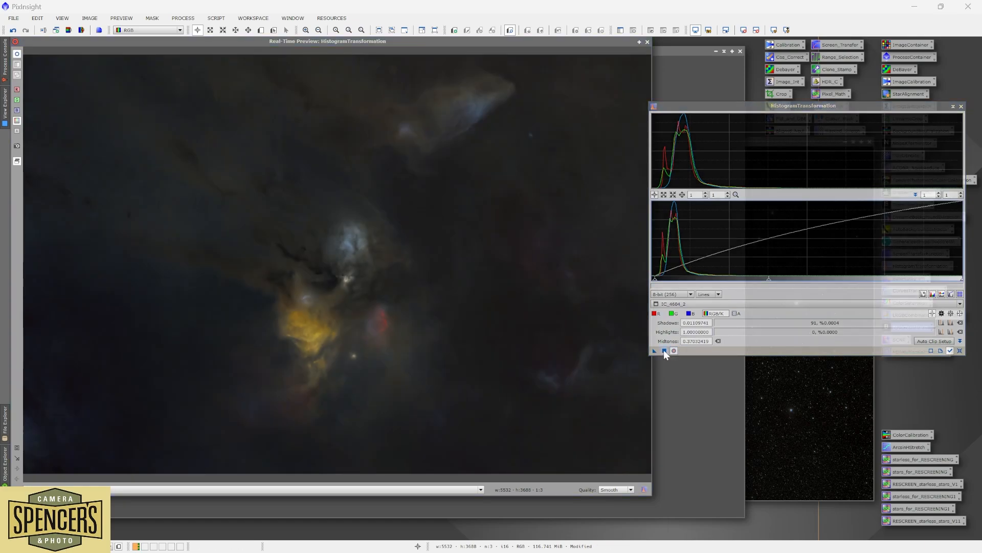
left_click(664, 350)
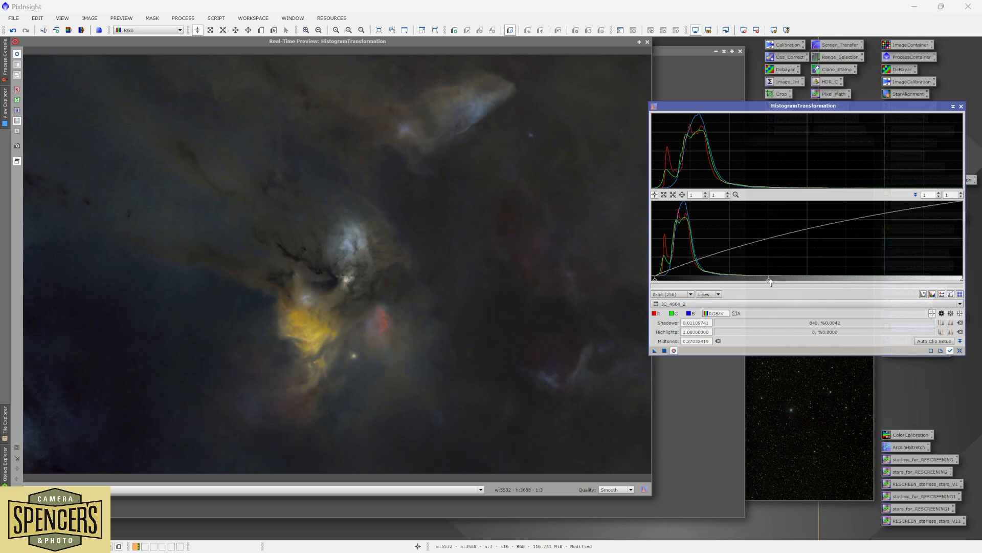
Reset HistogramTransformation and apply a second stretch with shadows about 0.0123 and midtones about 0.376.
left_click(960, 350)
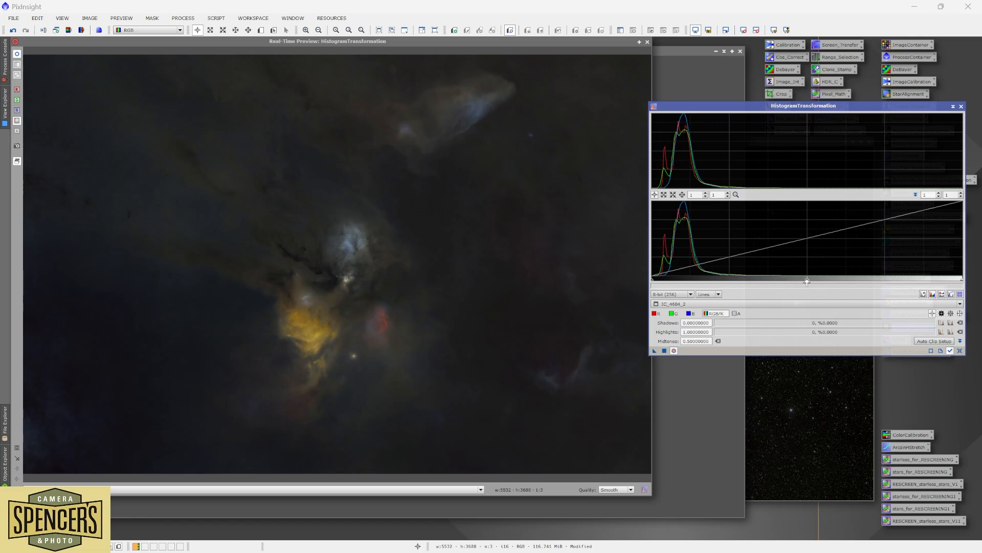
left_click_drag(807, 281, 768, 280)
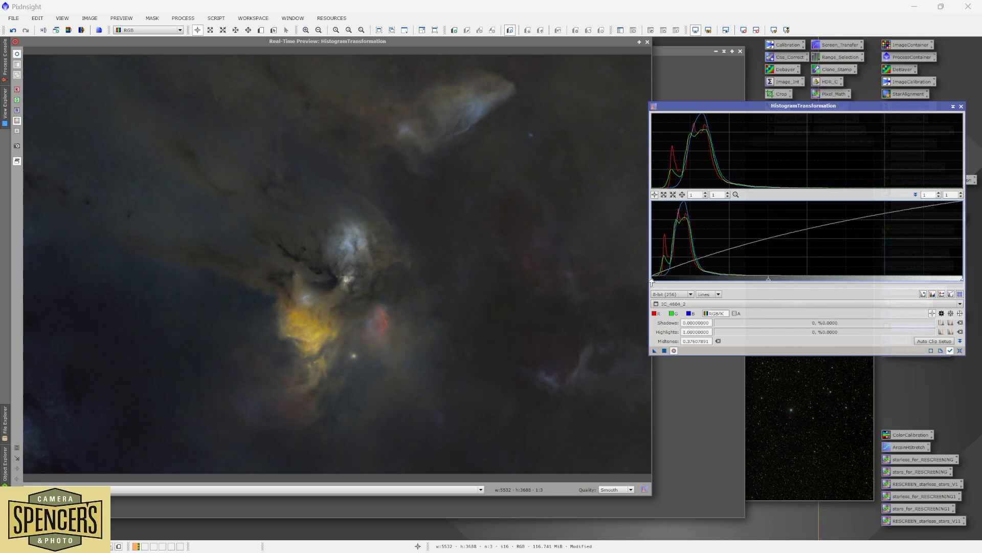
left_click_drag(653, 281, 655, 281)
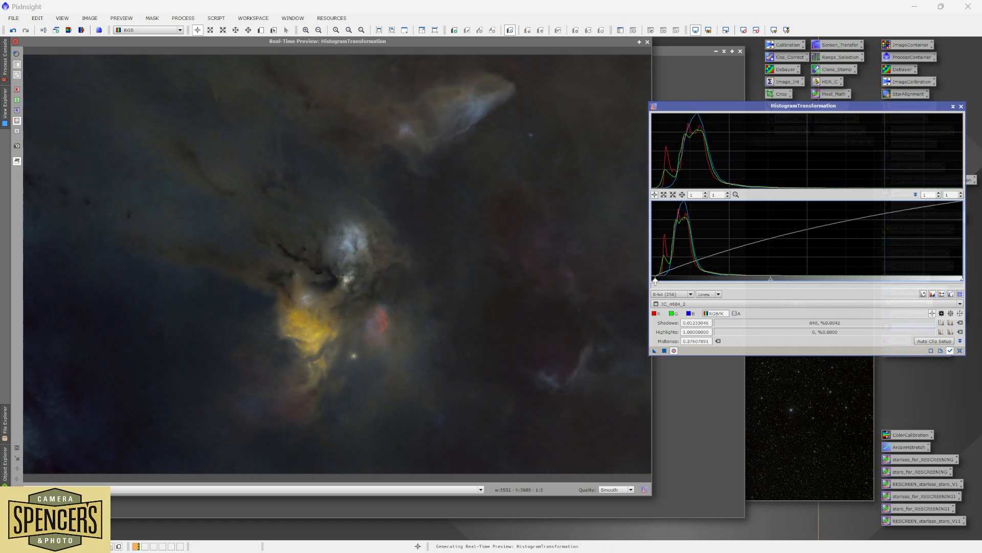
left_click(665, 350)
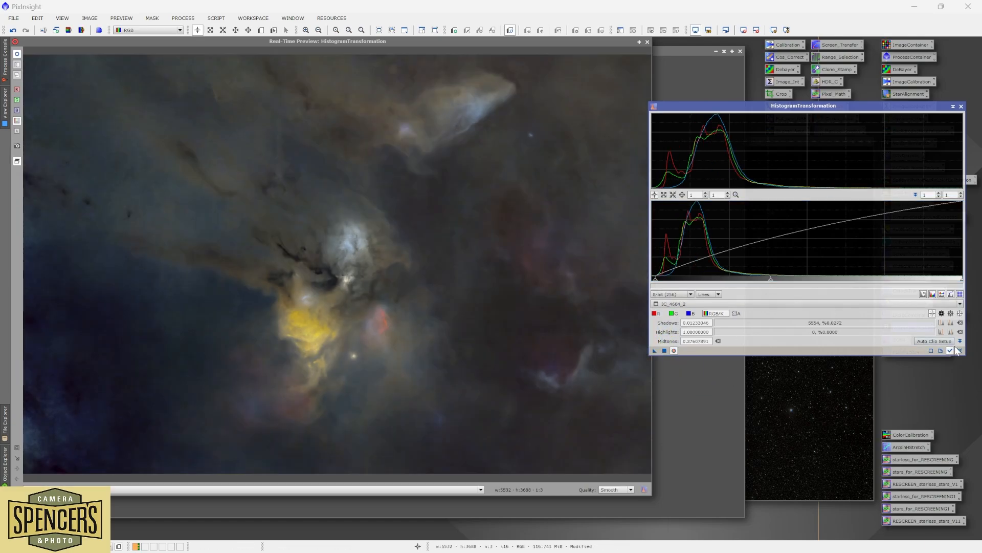
Reset the histogram settings and apply a milder third stretch with shadows about 0.0074 and midtones about 0.435, comparing the preview before applying.
left_click(959, 351)
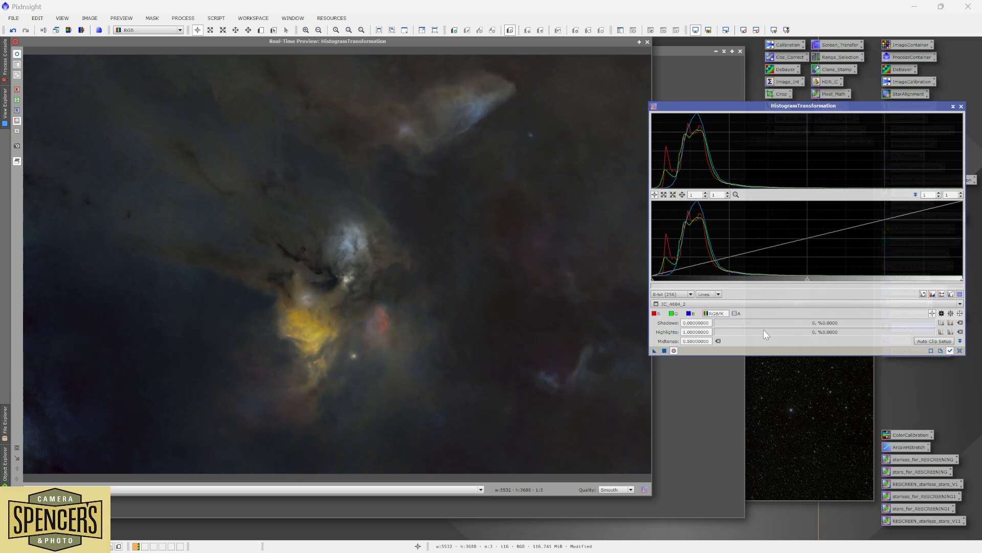
left_click_drag(807, 282, 792, 281)
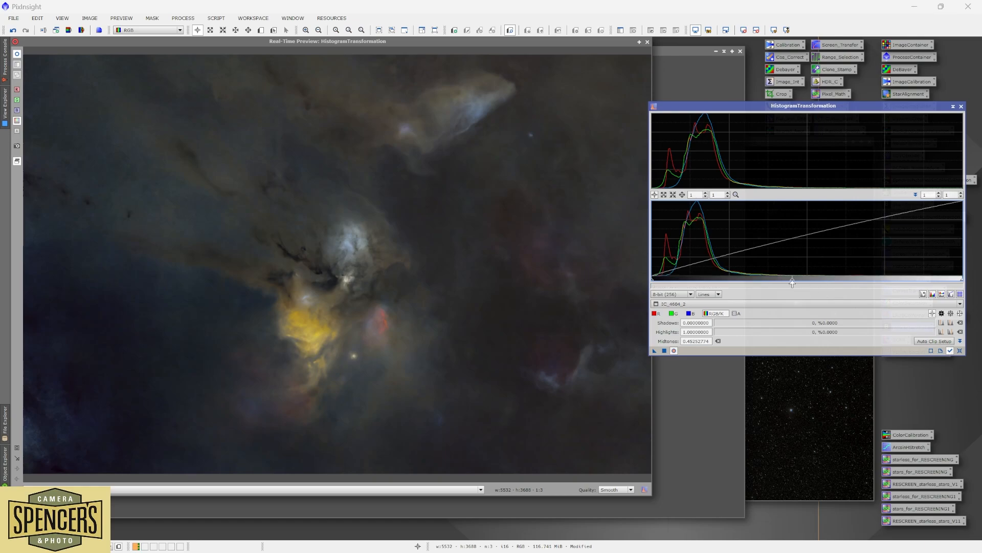
left_click_drag(792, 281, 787, 282)
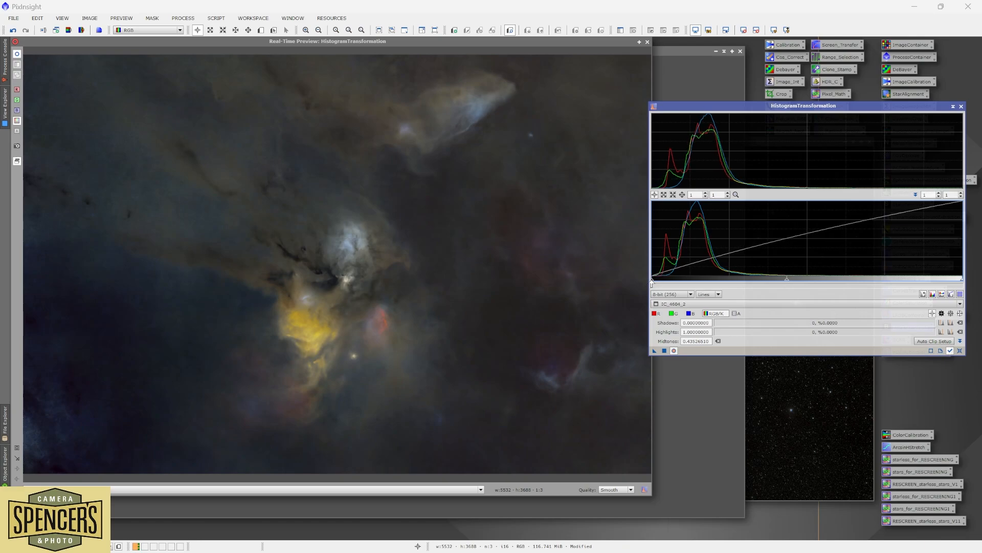
left_click_drag(651, 281, 654, 283)
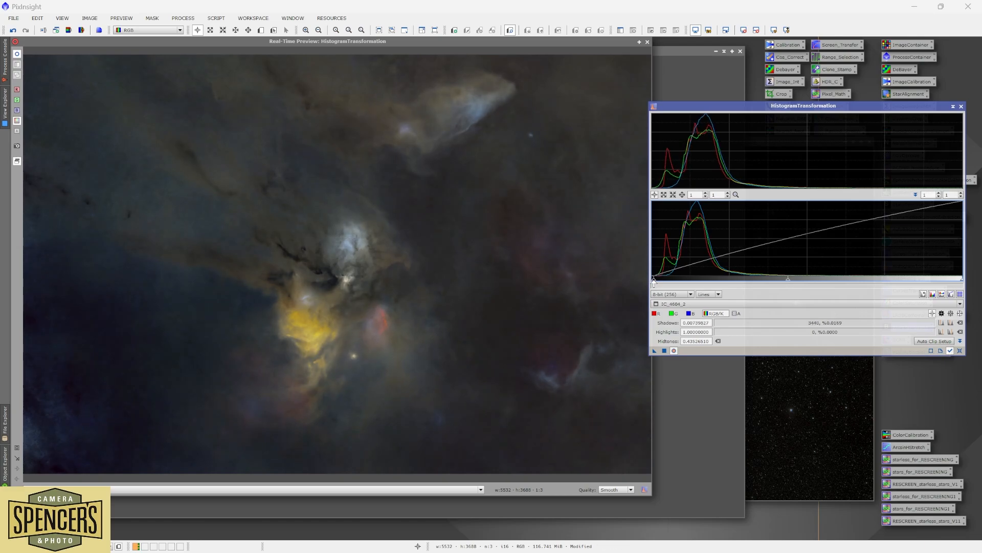
left_click(674, 351)
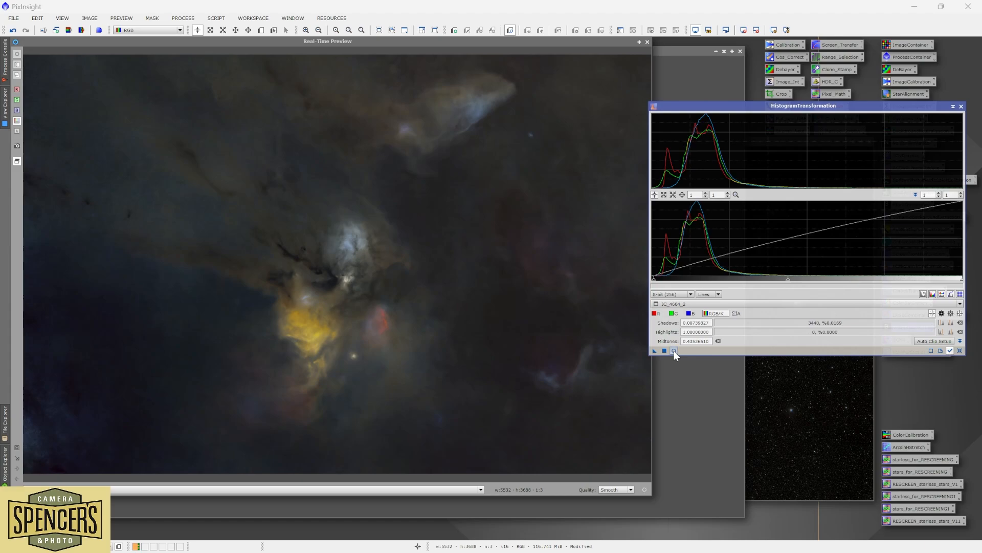
left_click(674, 351)
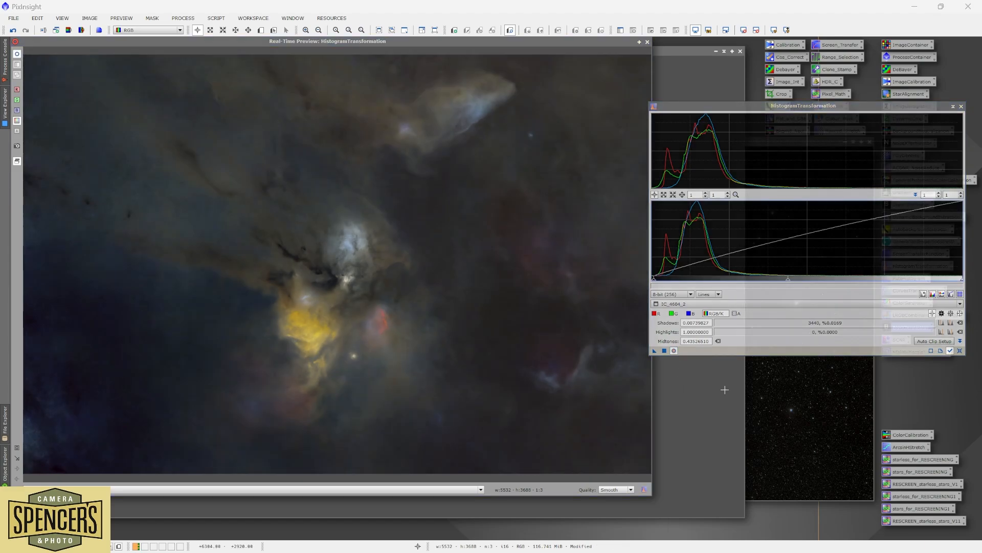
left_click(664, 350)
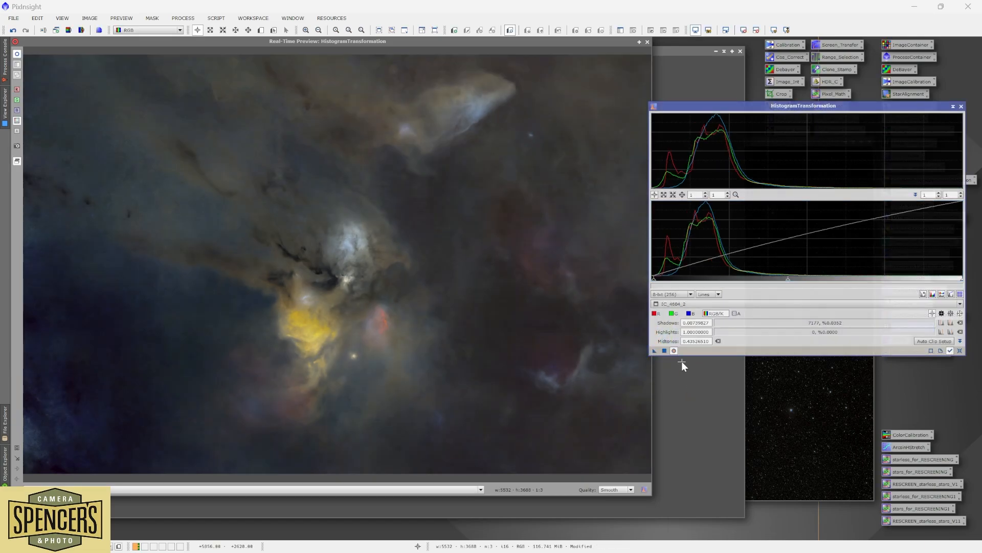
Turn off and close the real-time preview, and close HistogramTransformation.
left_click(674, 350)
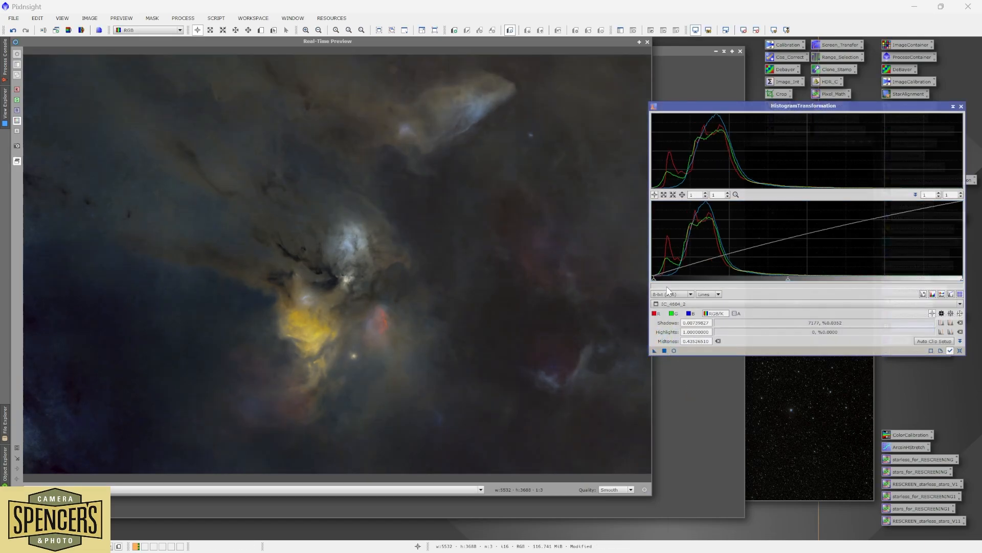
left_click(646, 42)
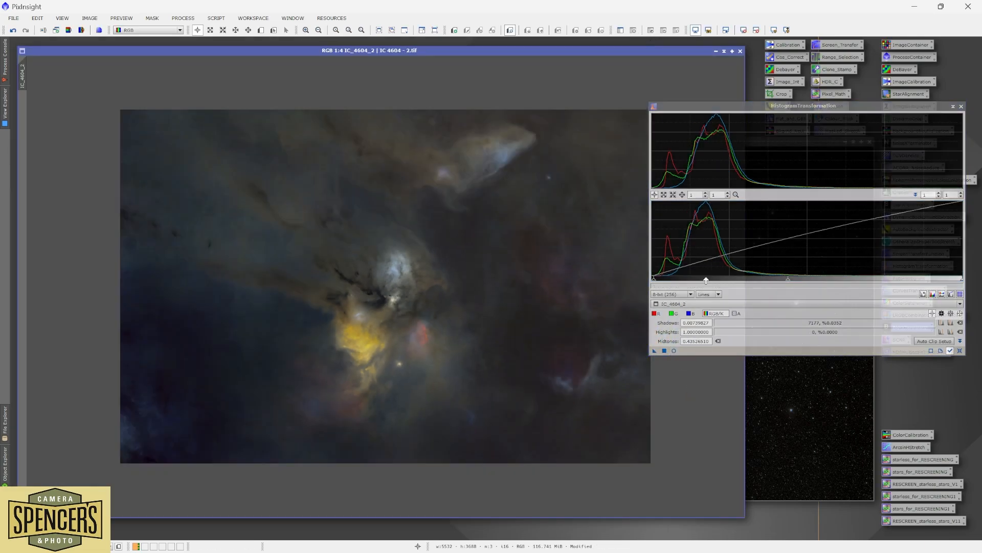
left_click(961, 106)
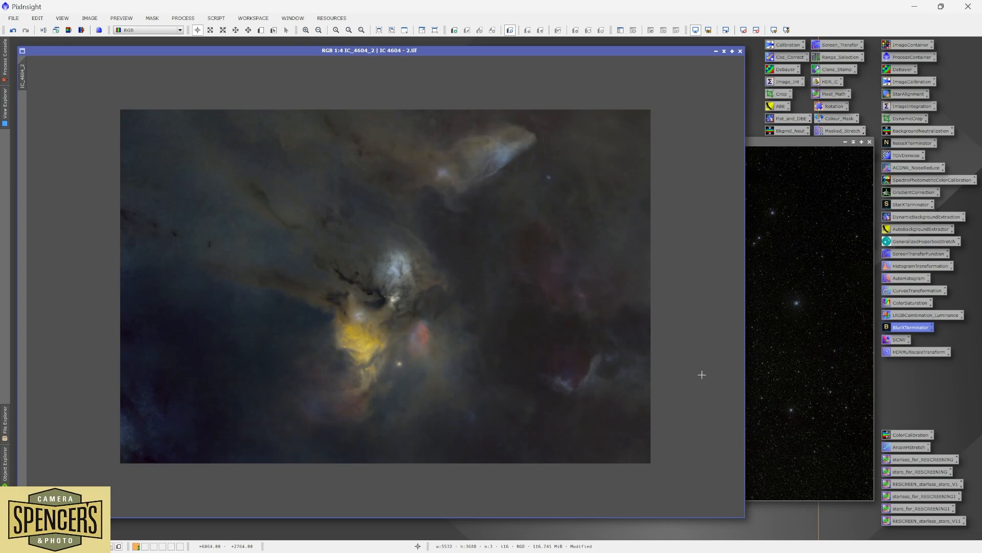
Examine the stretched starless image up close around the yellow and red nebula regions.
scroll(334, 366, "up", 3)
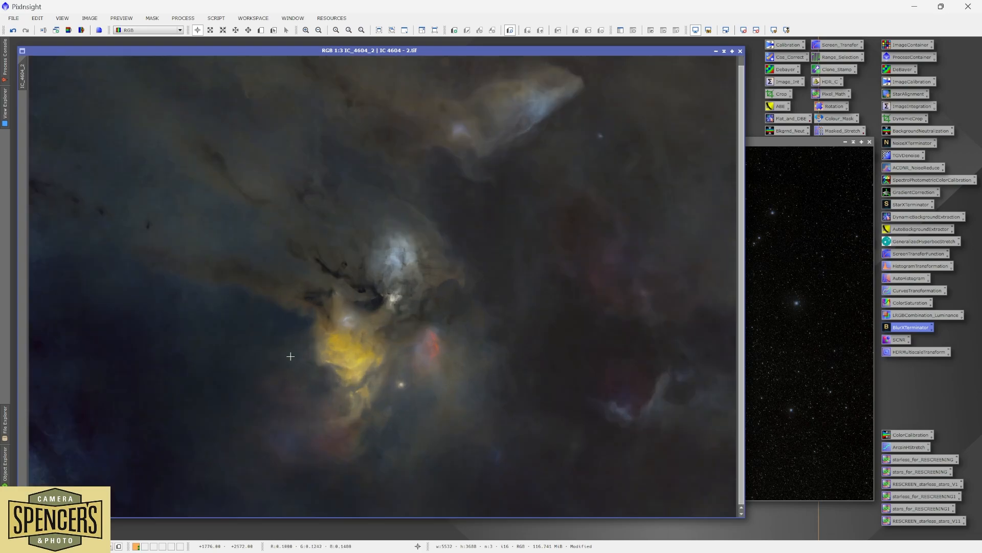
scroll(512, 351, "down", 1)
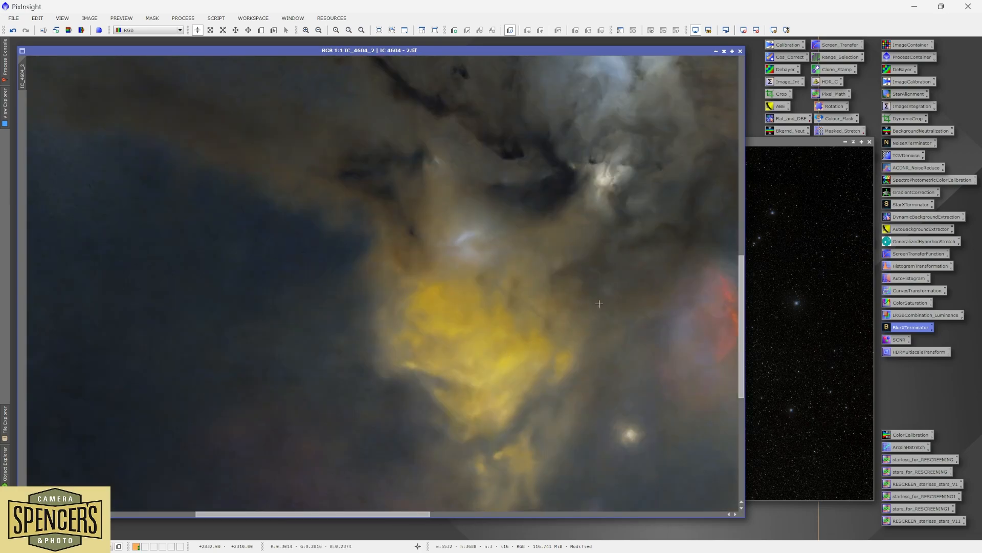
left_click_drag(607, 316, 359, 285)
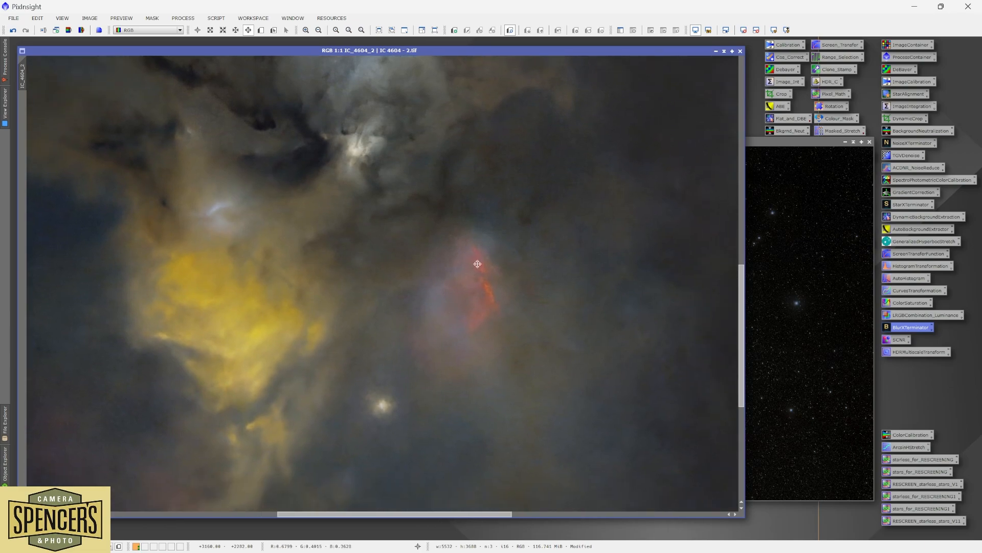
scroll(447, 302, "down", 1)
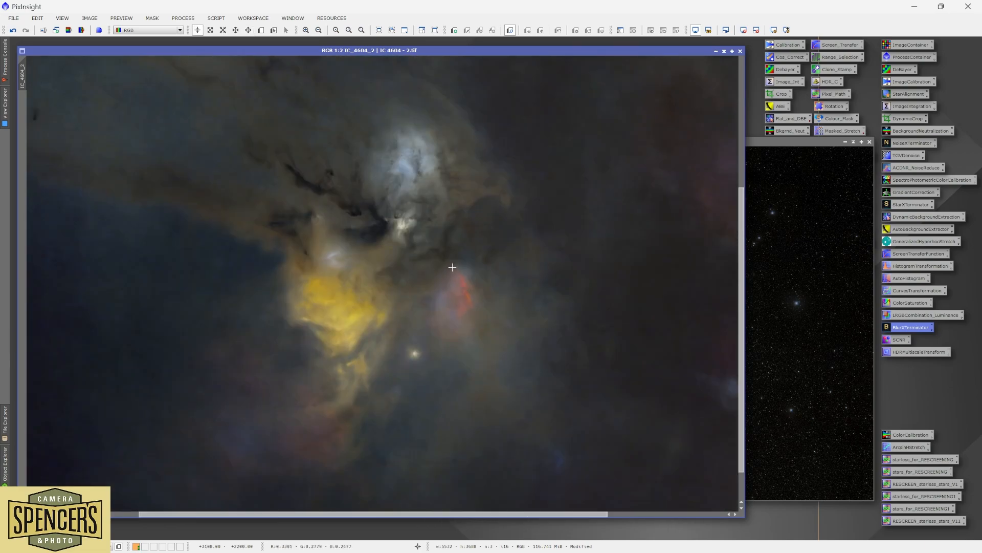
Apply TGVDenoise to the starless image in RGB/K mode with strength 5, edge protection 0.002, smoothness 2 and 100 iterations, and close it.
left_click_drag(412, 249, 404, 307)
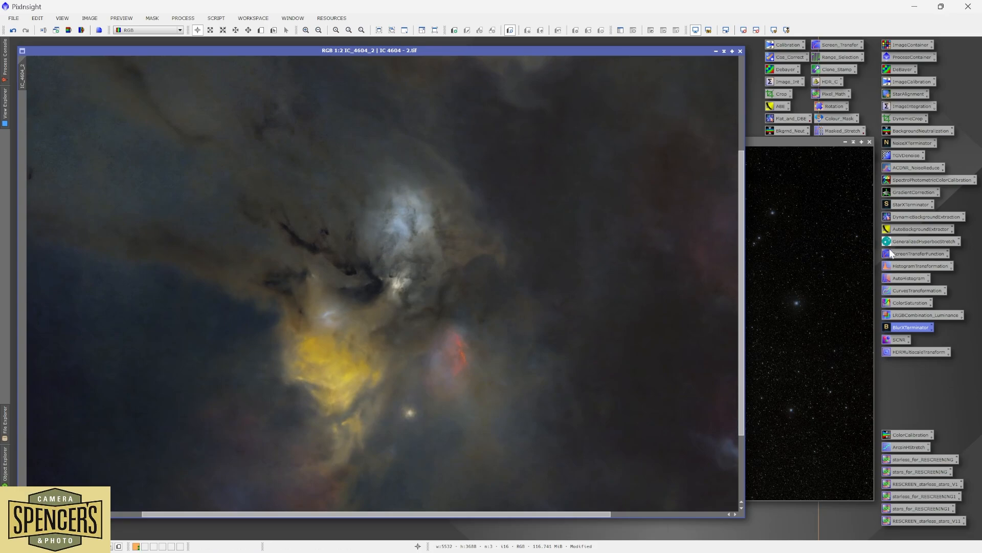
left_click(182, 18)
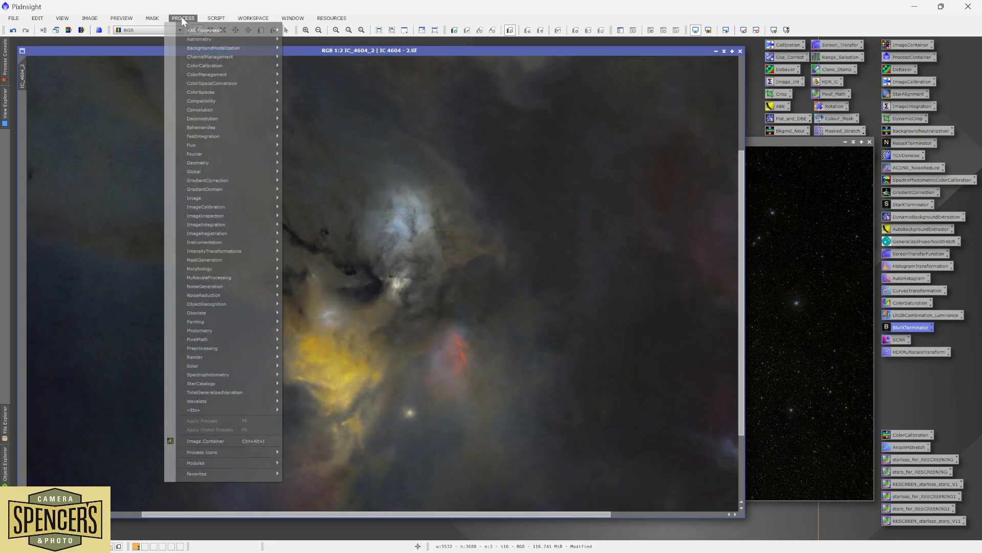
mouse_move(195, 33)
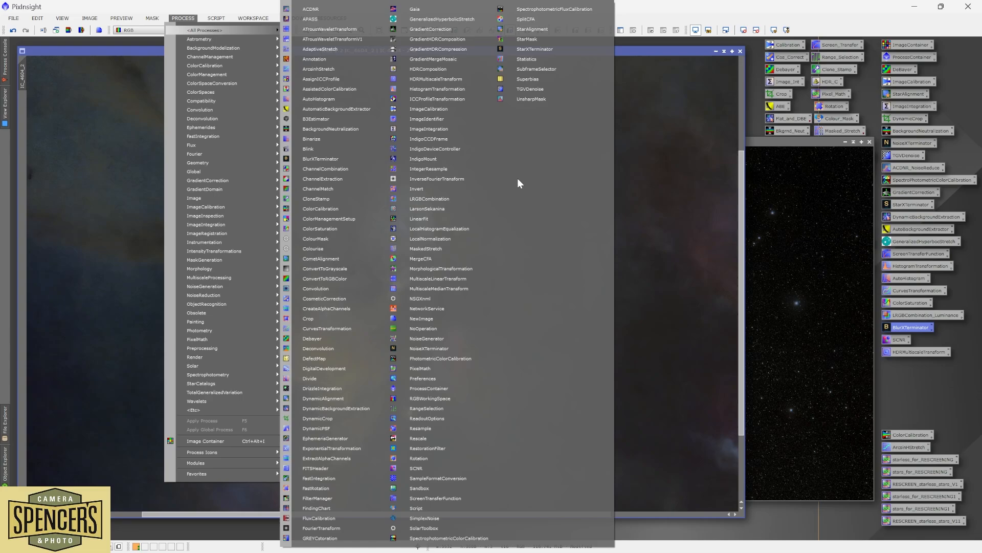
left_click(531, 89)
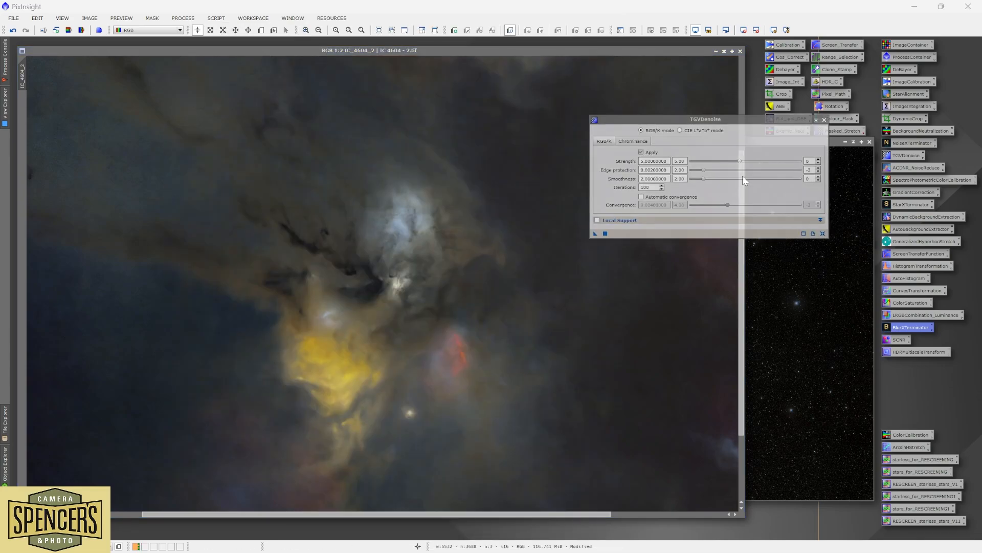
left_click_drag(721, 123, 842, 132)
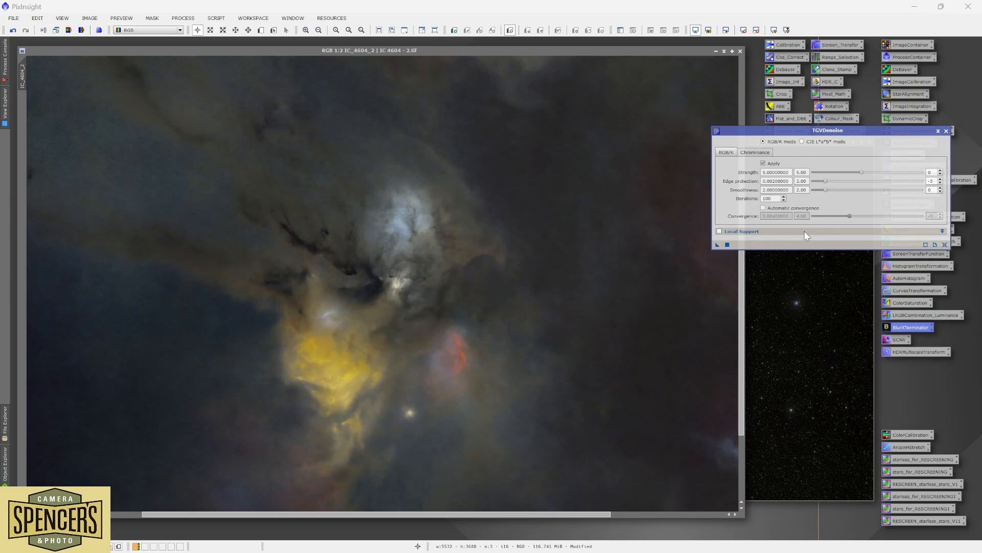
left_click(728, 245)
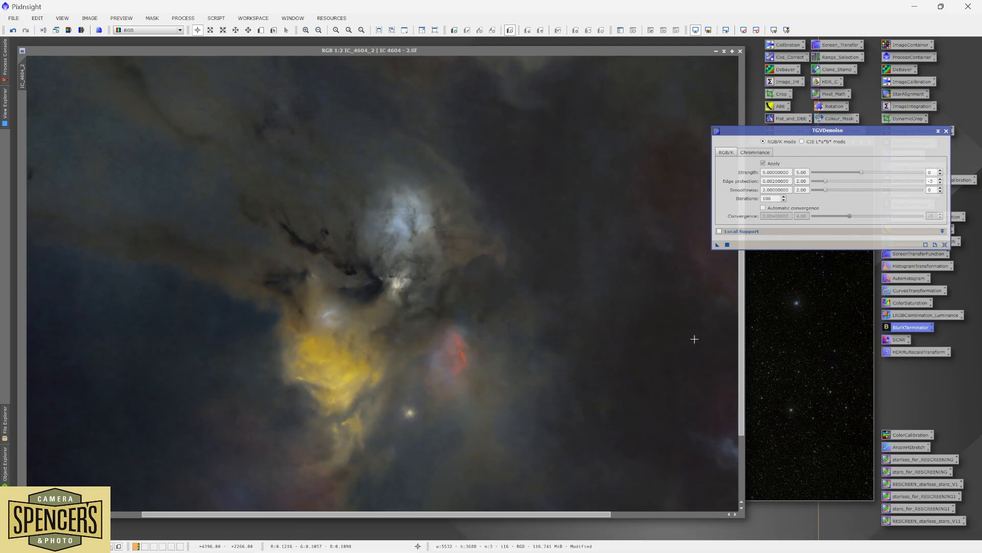
left_click(946, 130)
Compare the nebula up close before and after denoising by undoing and redoing it, and return to the full image.
scroll(378, 384, "up", 2)
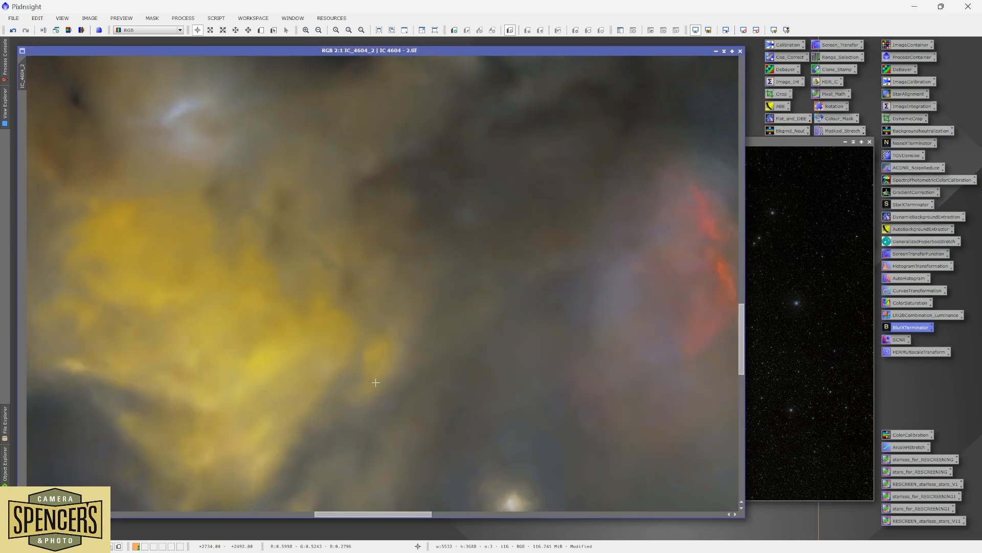
left_click(13, 31)
scroll(498, 397, "up", 1)
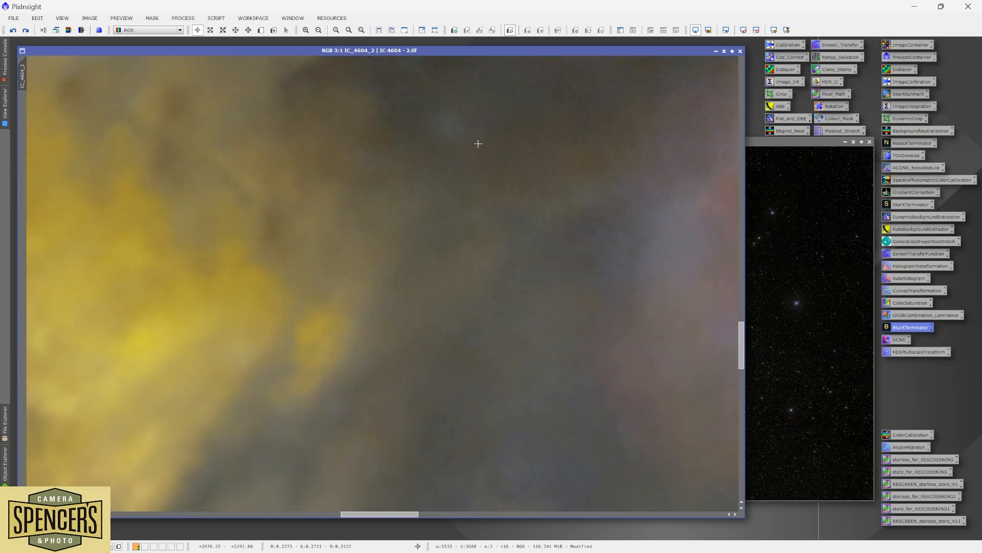
left_click(26, 31)
scroll(425, 324, "down", 3)
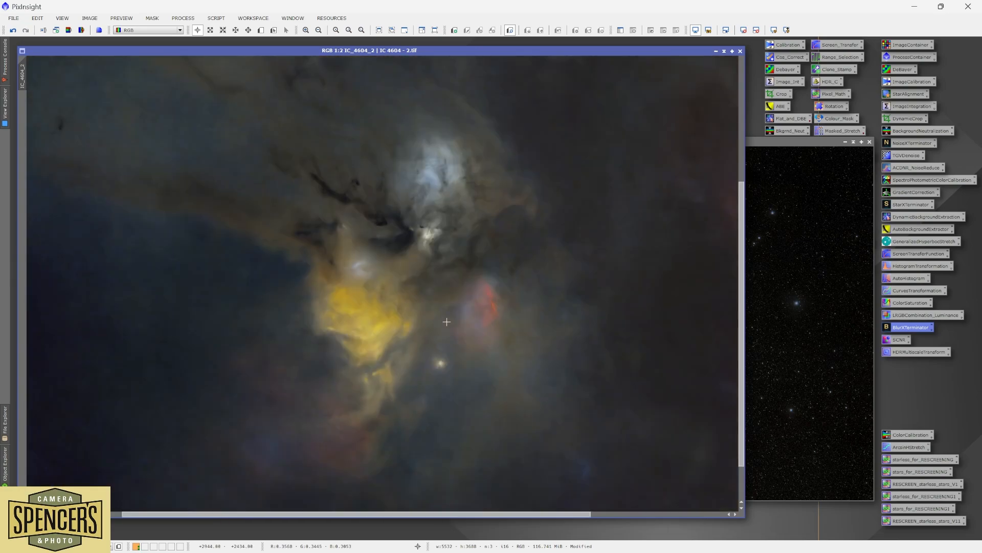
scroll(445, 320, "down", 1)
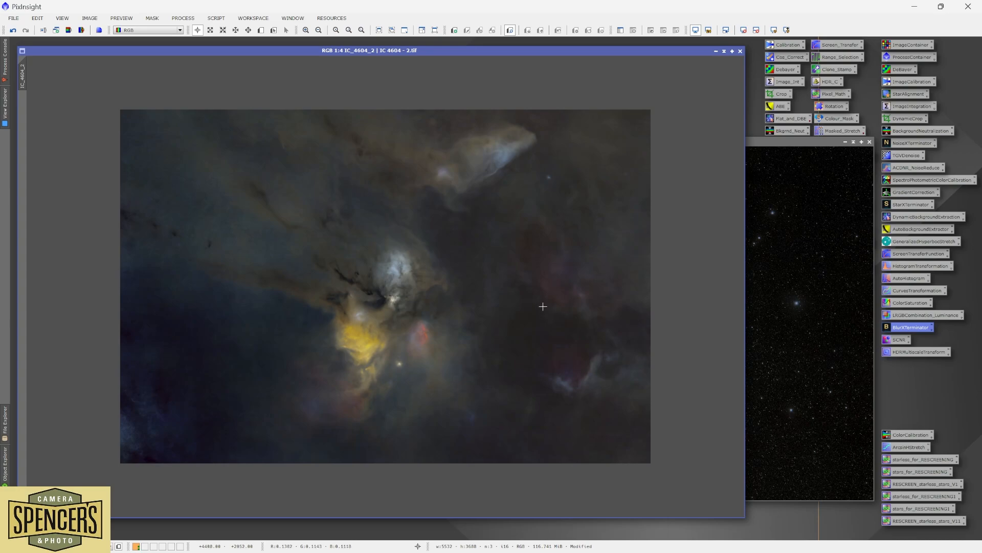
Open CurvesTransformation, make it track the starless image's histogram, and start its real-time preview.
left_click(182, 18)
mouse_move(206, 31)
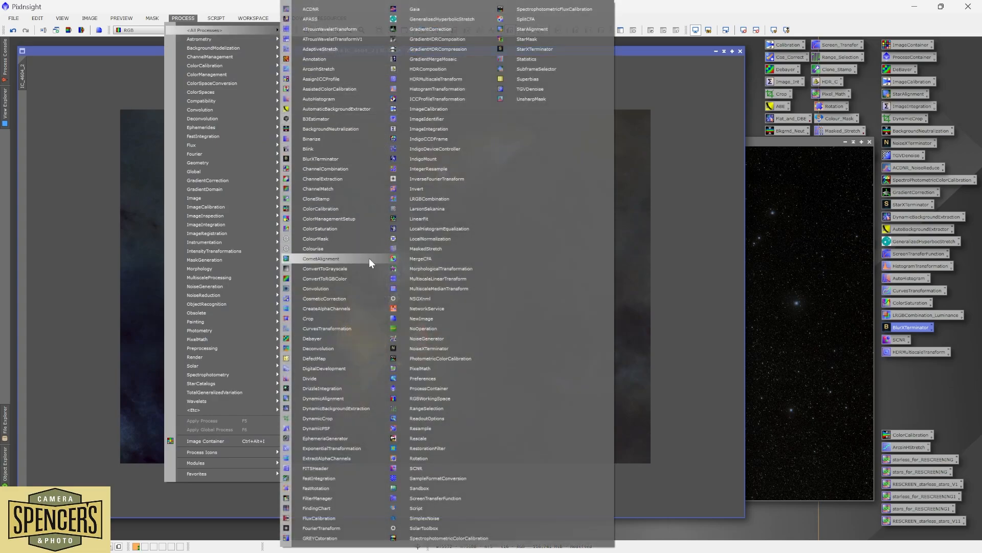
left_click(348, 329)
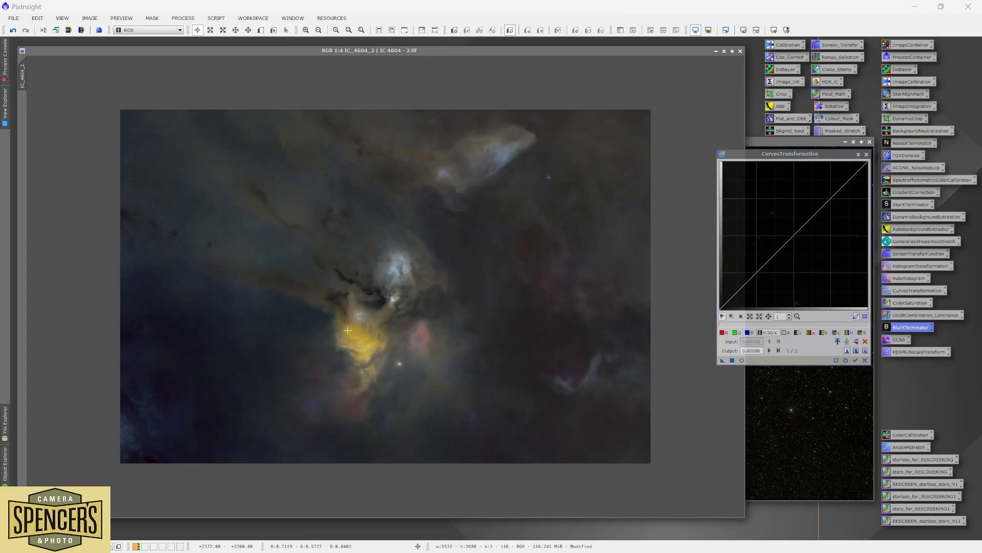
left_click(856, 360)
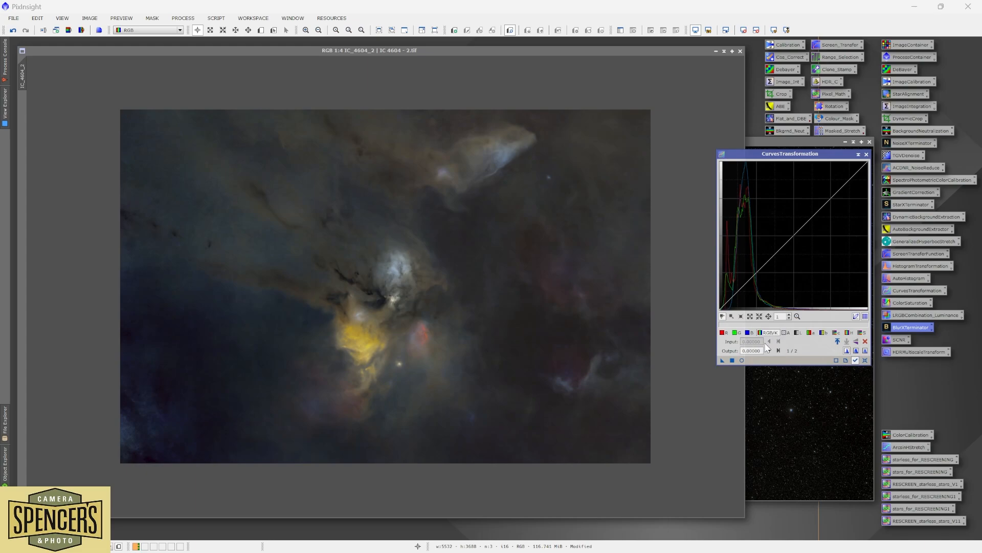
left_click(742, 360)
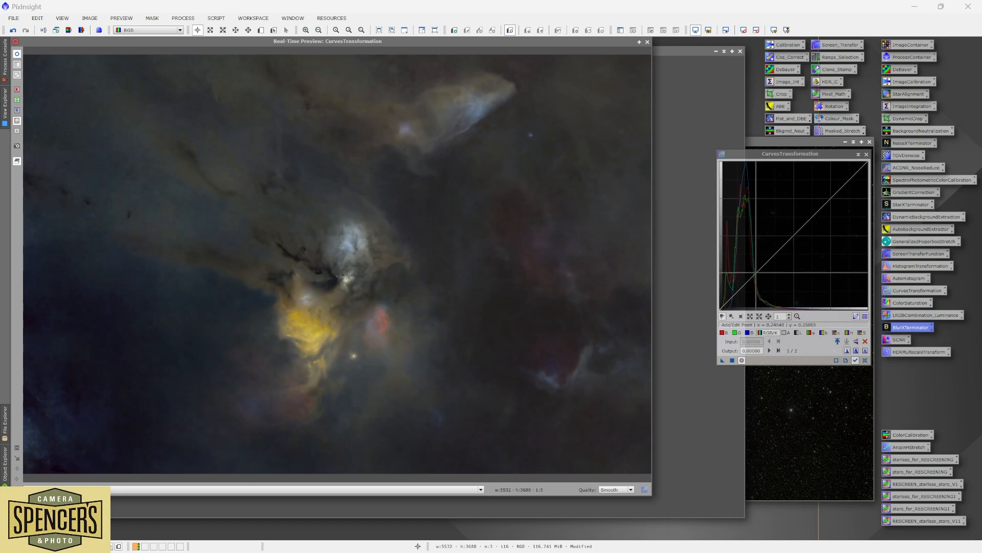
Shape the RGB/K curve with points at about 0.235 to 0.26, 0.432 to 0.455 and 0.767 to 0.749, checking the preview.
left_click(755, 274)
left_click_drag(755, 274, 754, 270)
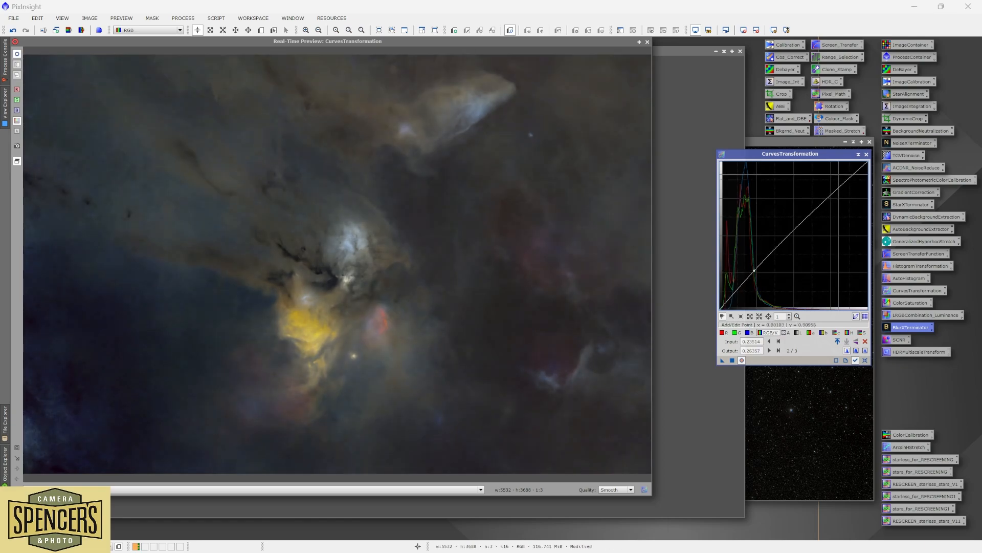
left_click_drag(825, 198, 833, 198)
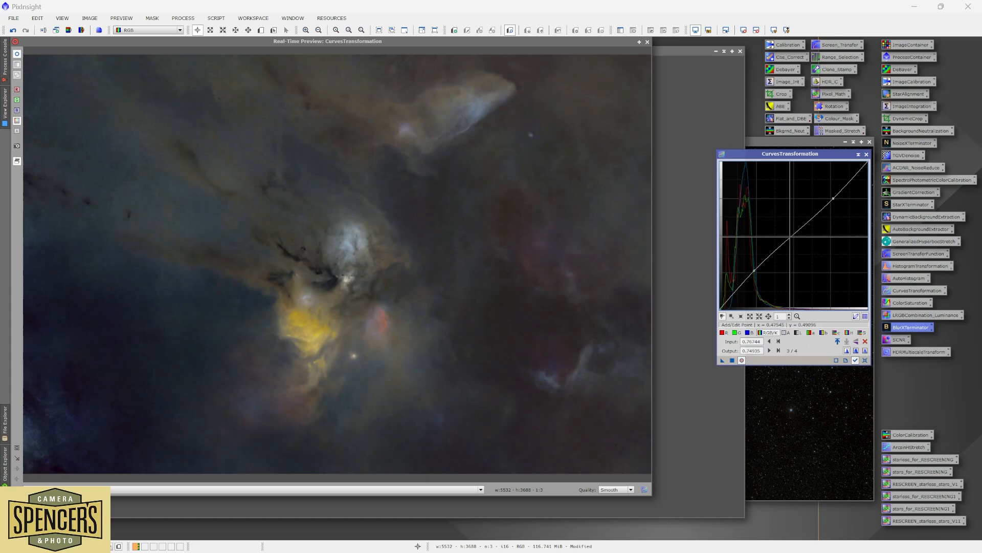
left_click_drag(792, 236, 784, 242)
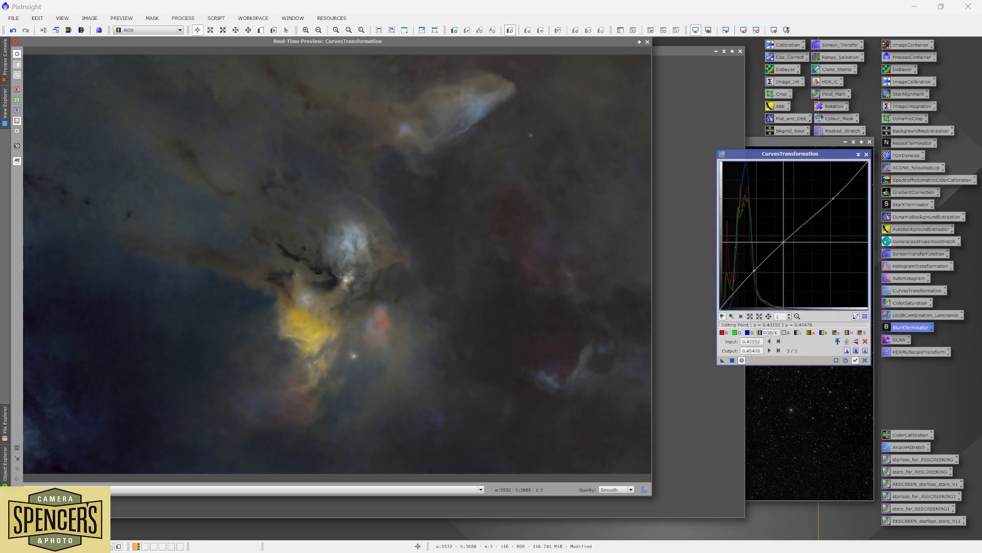
left_click(742, 360)
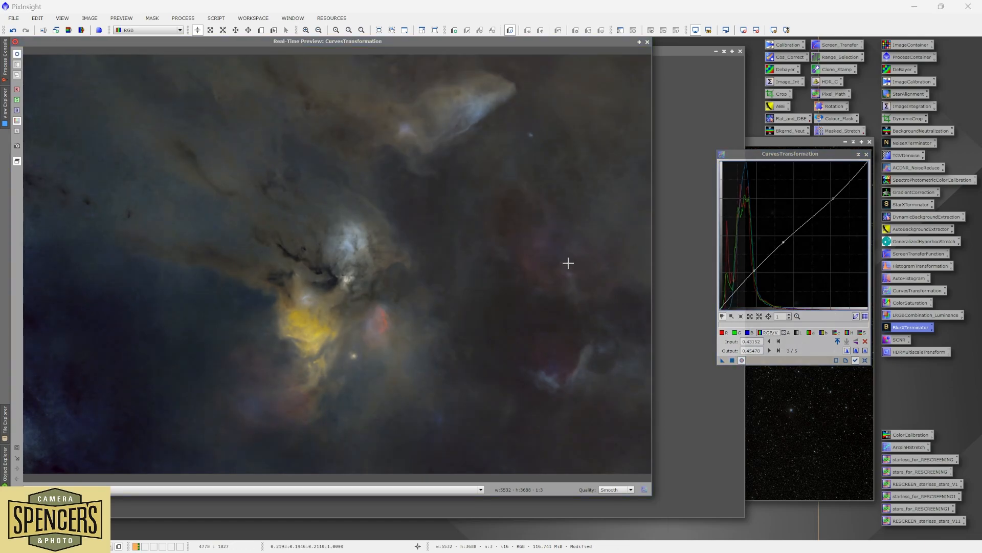
Apply the curve to the starless image, and close the real-time preview and CurvesTransformation.
left_click(733, 360)
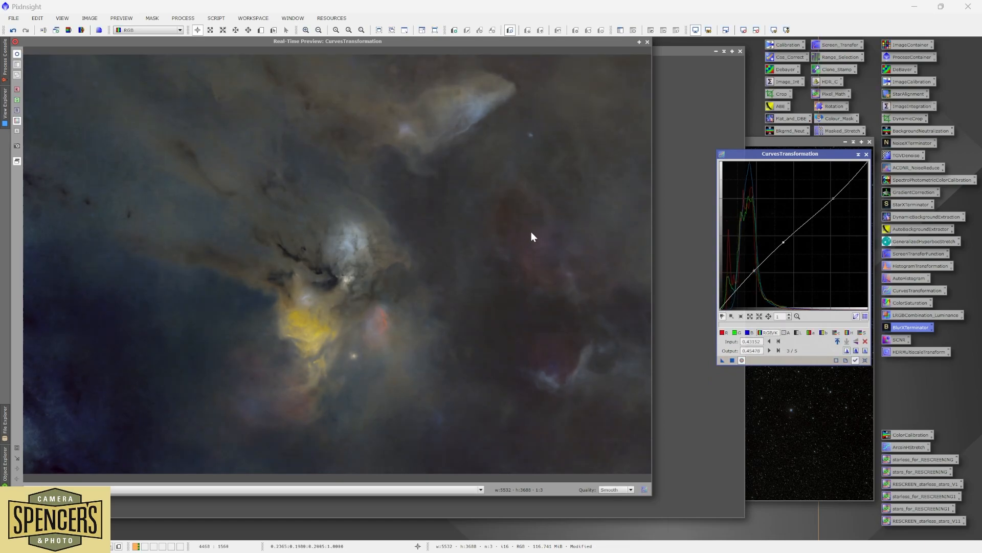
left_click(742, 360)
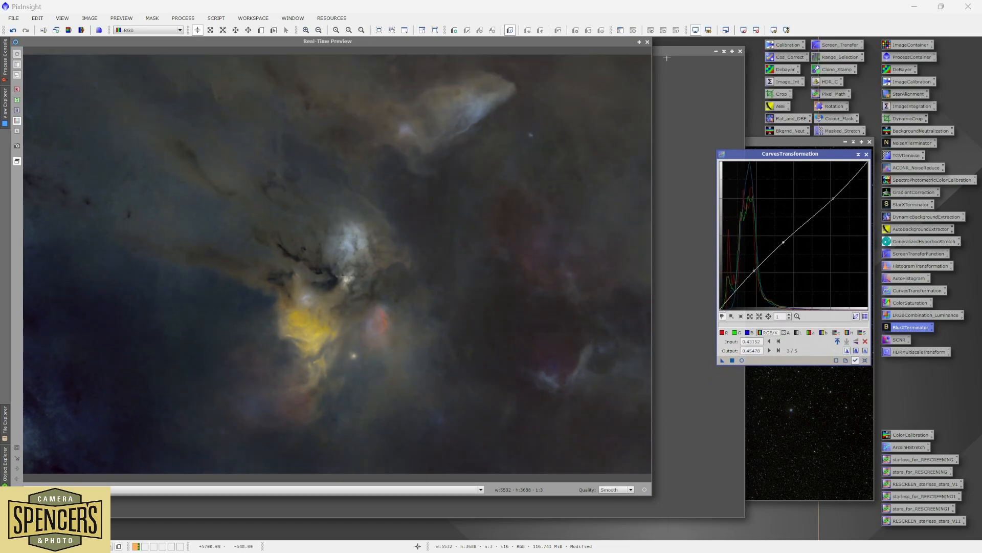
left_click(648, 42)
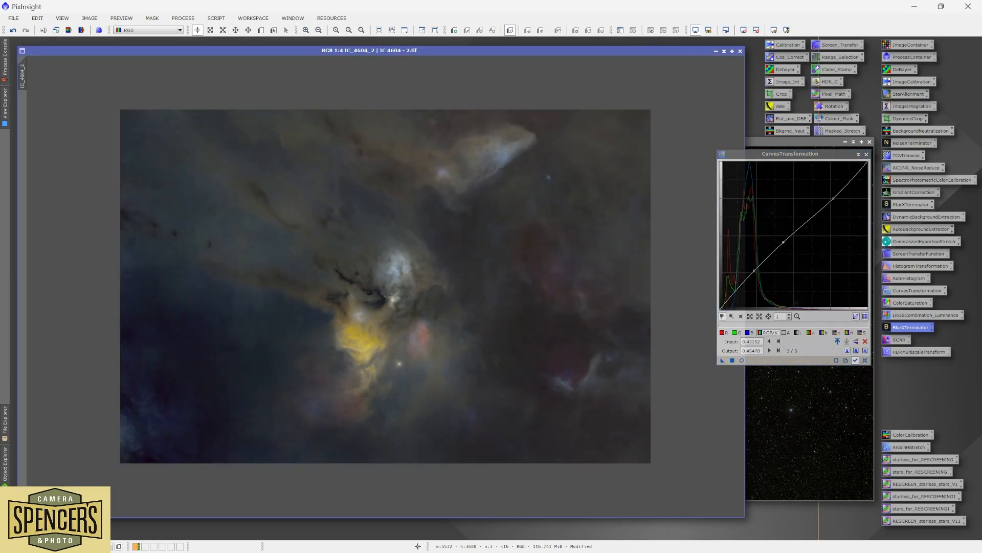
left_click(866, 154)
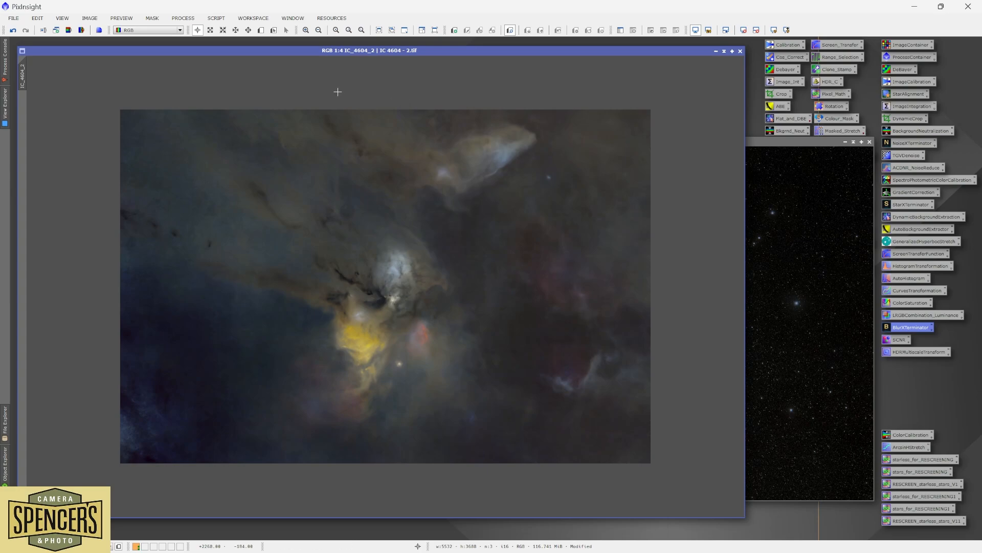
Apply GradientCorrection to the starless image with structure protection off and scale 2.50, and close the process.
left_click(181, 18)
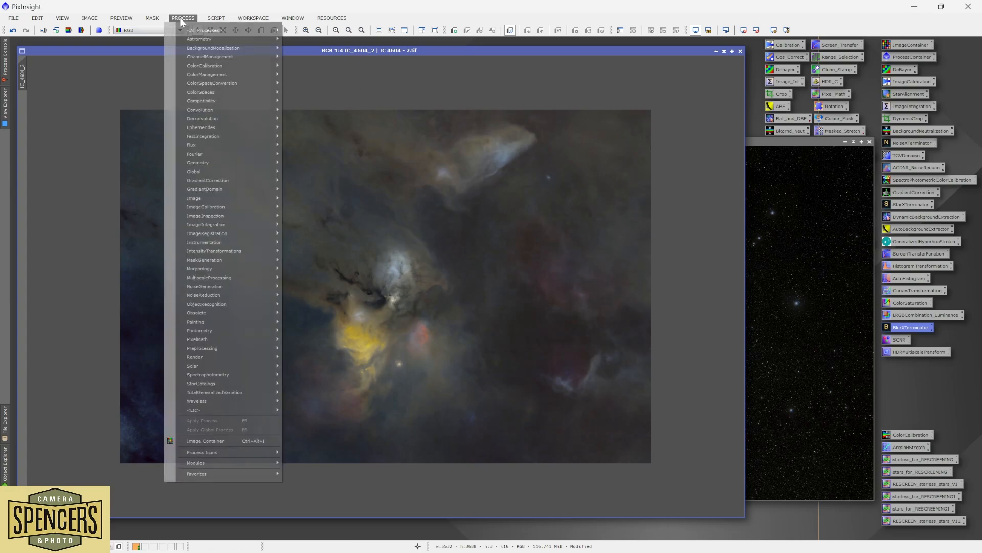
mouse_move(199, 31)
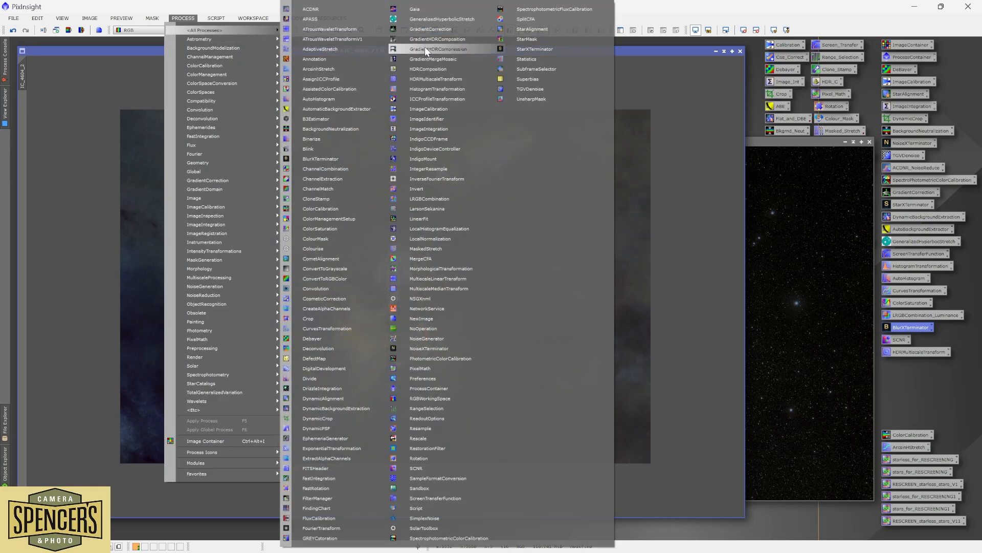
left_click(439, 29)
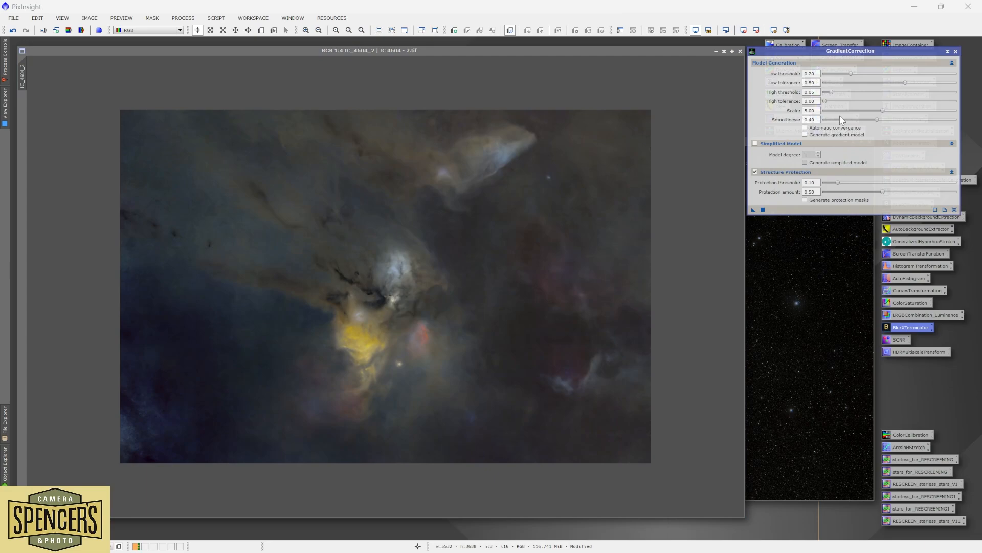
left_click(755, 172)
left_click_drag(882, 109, 851, 110)
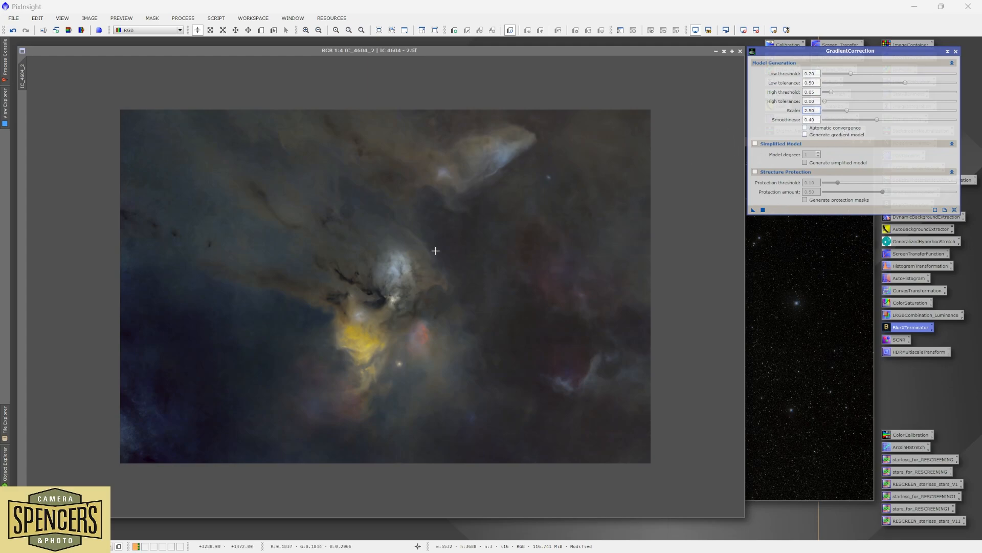
left_click(763, 210)
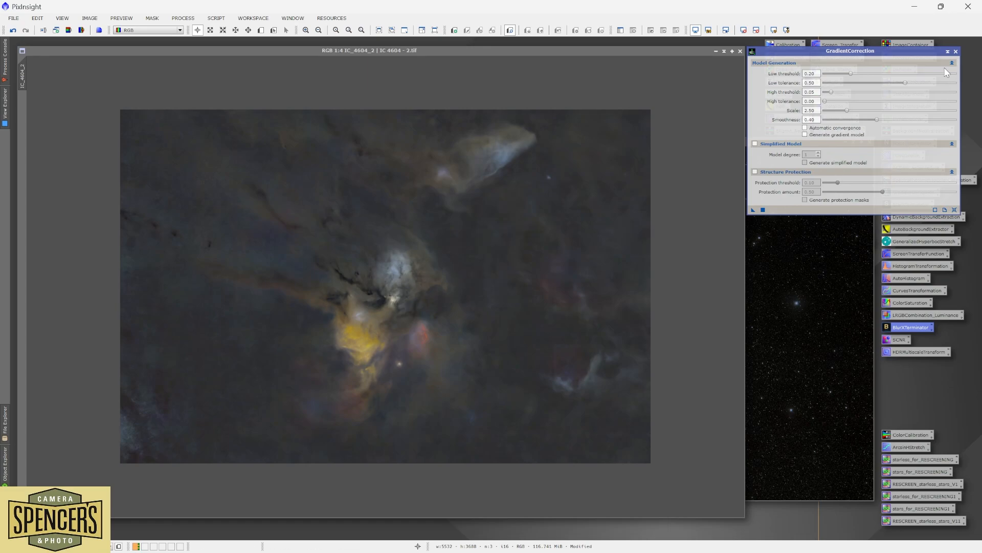
left_click(956, 52)
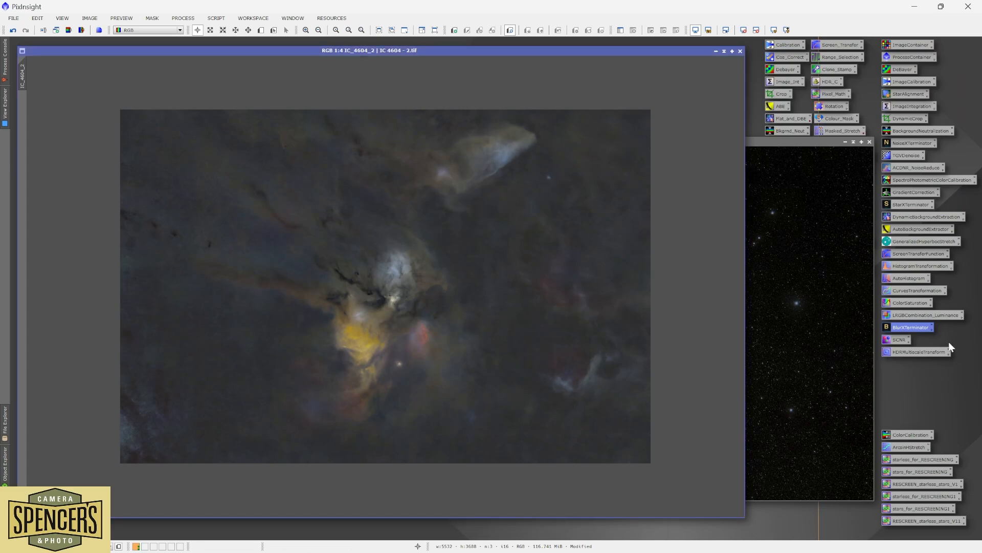
Reopen CurvesTransformation with a real-time preview and add RGB/K curve points at about 0.25 to 0.227 and 0.729 to 0.762.
double_click(920, 290)
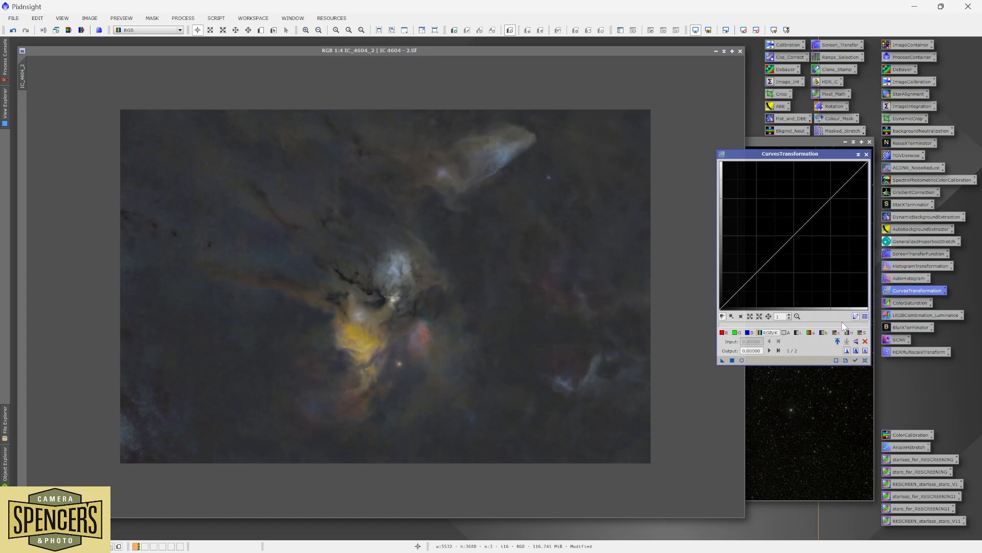
left_click(742, 360)
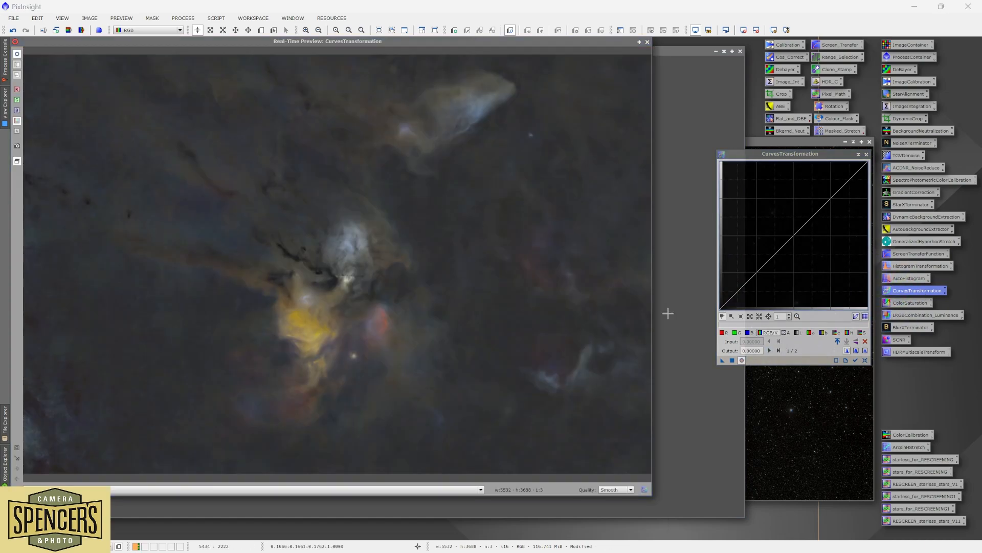
left_click(757, 275)
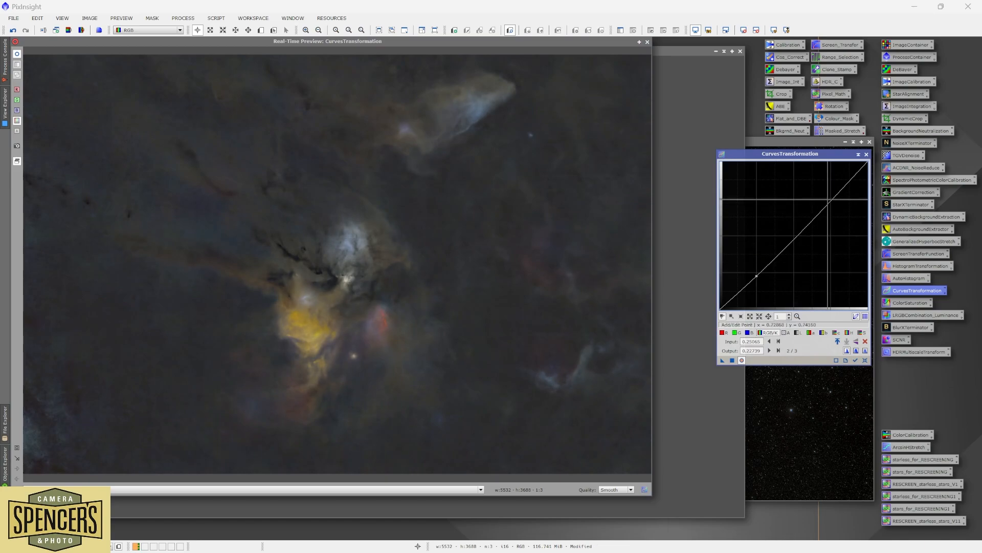
left_click(831, 201)
left_click_drag(831, 201, 827, 196)
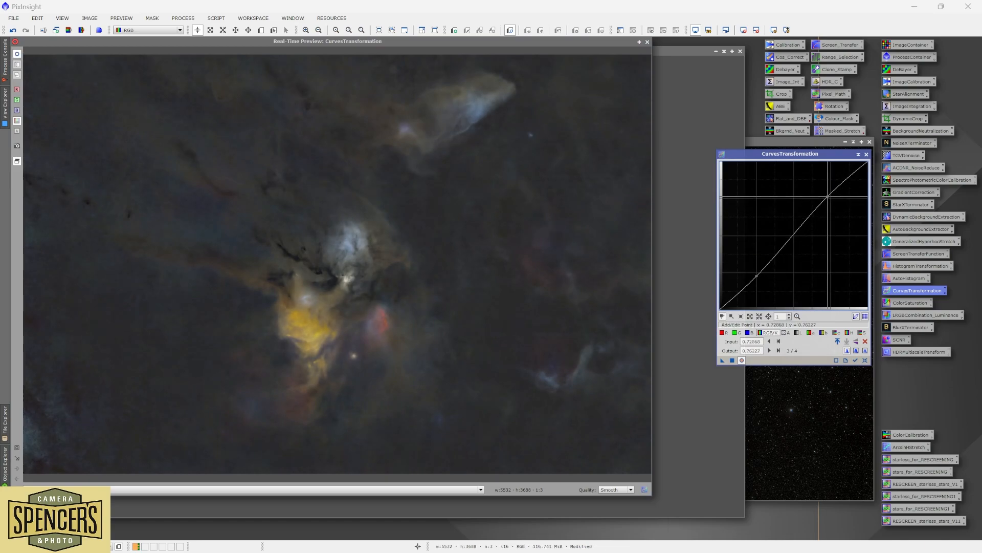
Add a midtone curve point at about 0.429 to 0.448 and move the shadow point to about 0.186 to 0.140.
left_click(785, 241)
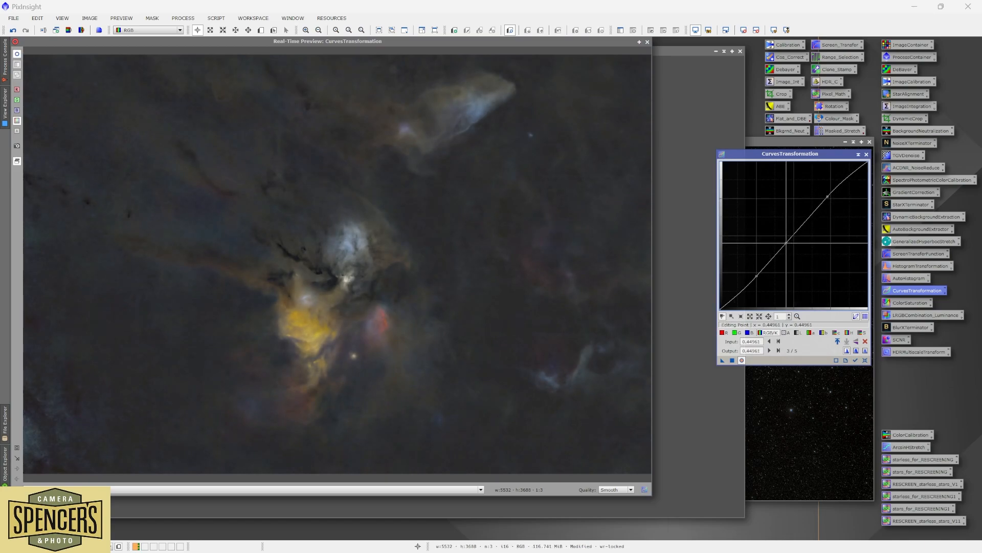
left_click_drag(785, 241, 783, 243)
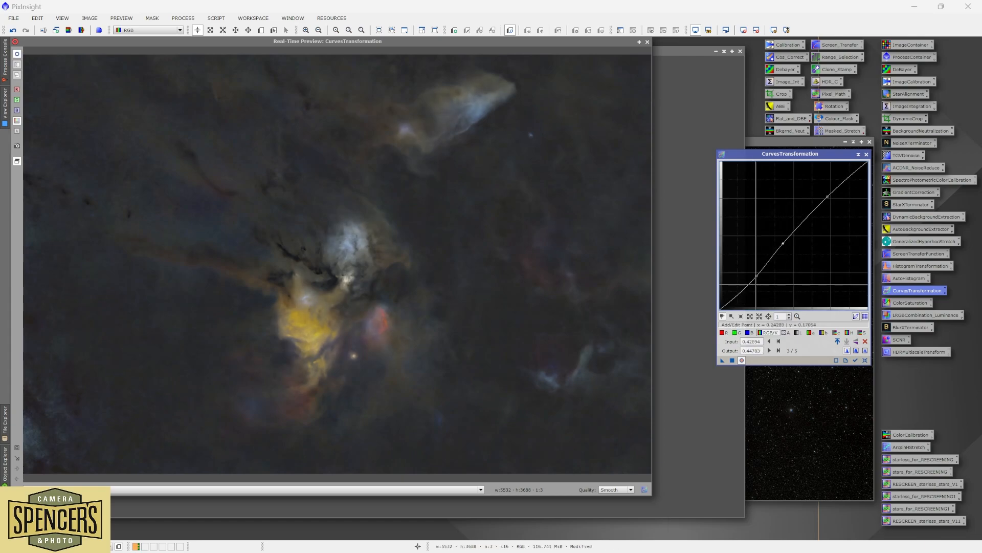
left_click_drag(757, 276, 746, 287)
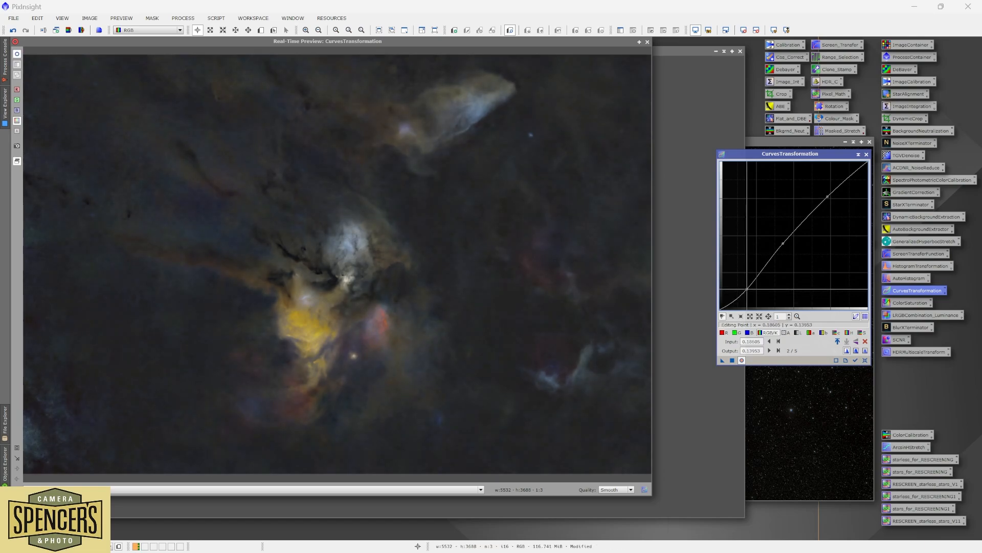
Compare the starless preview with and without the adjusted curve, apply the curve to the image, and close CurvesTransformation.
left_click(741, 361)
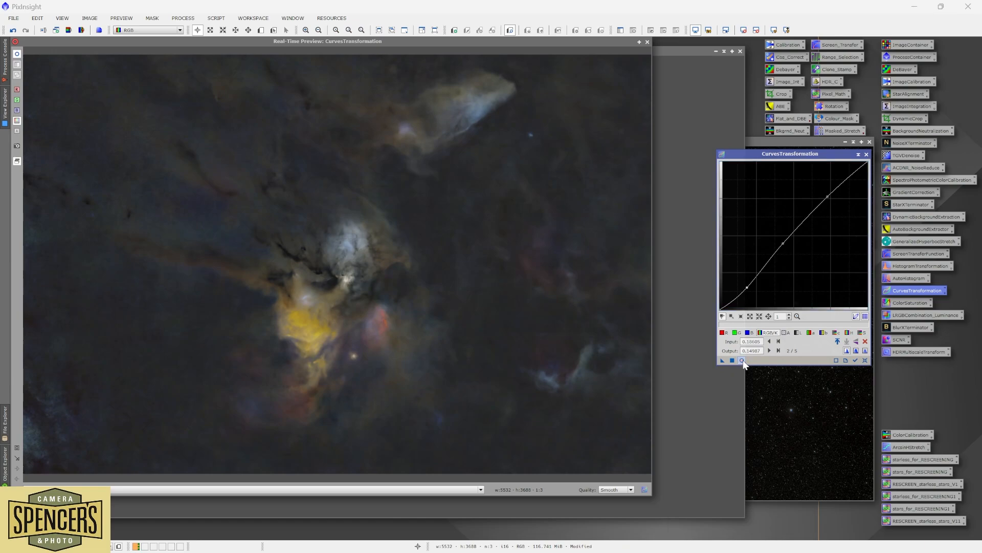
left_click(742, 360)
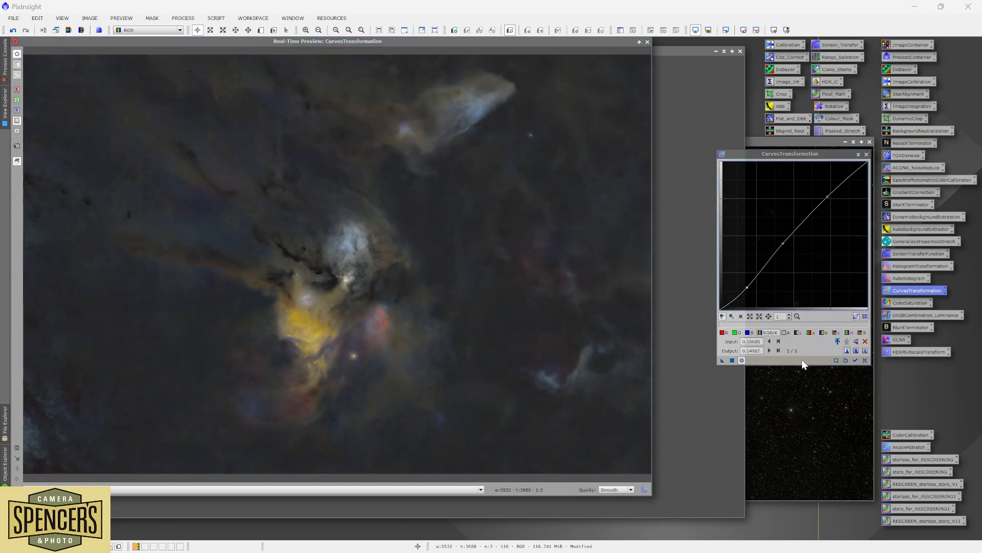
left_click(730, 359)
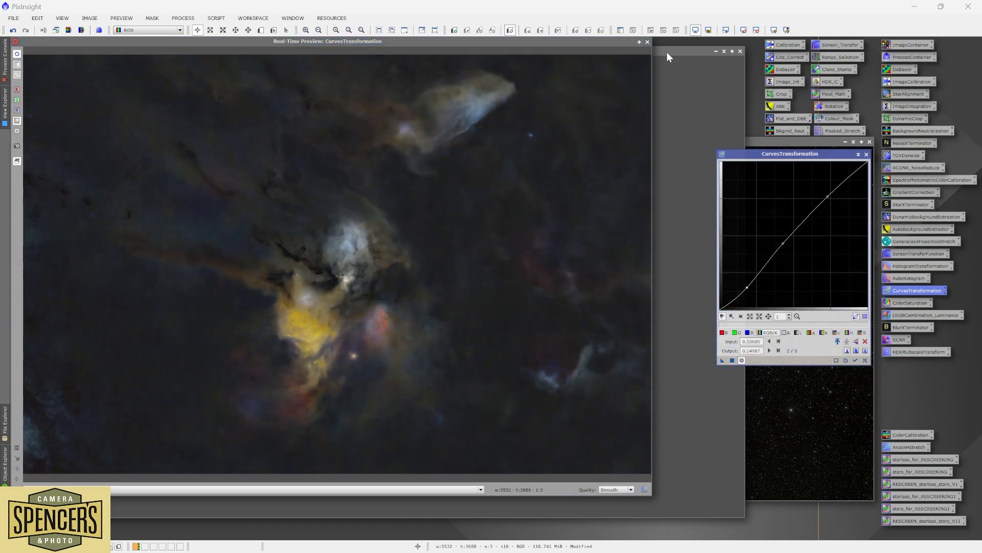
left_click(647, 42)
left_click(866, 154)
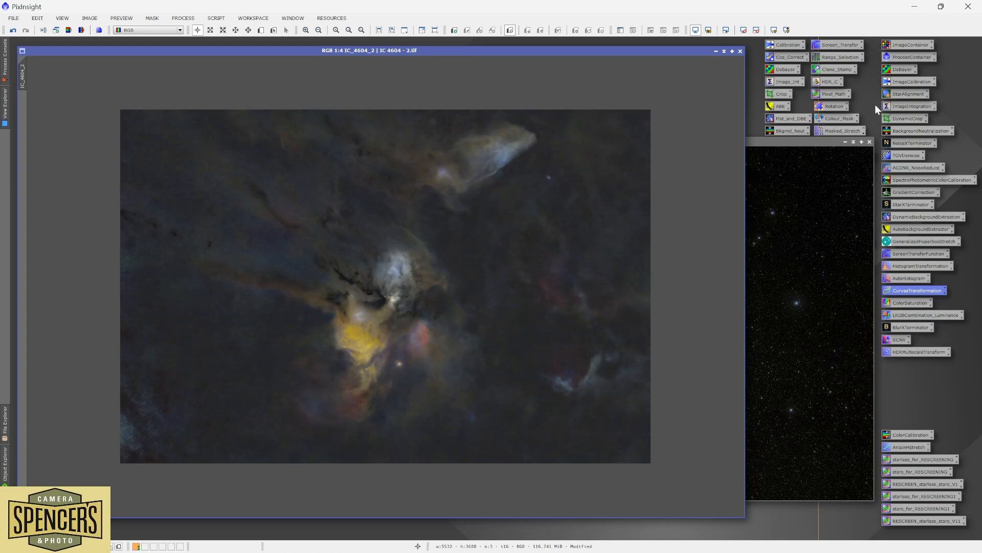
Bring the IC_4604_2_stars image to the front at 1:5 zoom and reposition its window over the starless image.
left_click(808, 141)
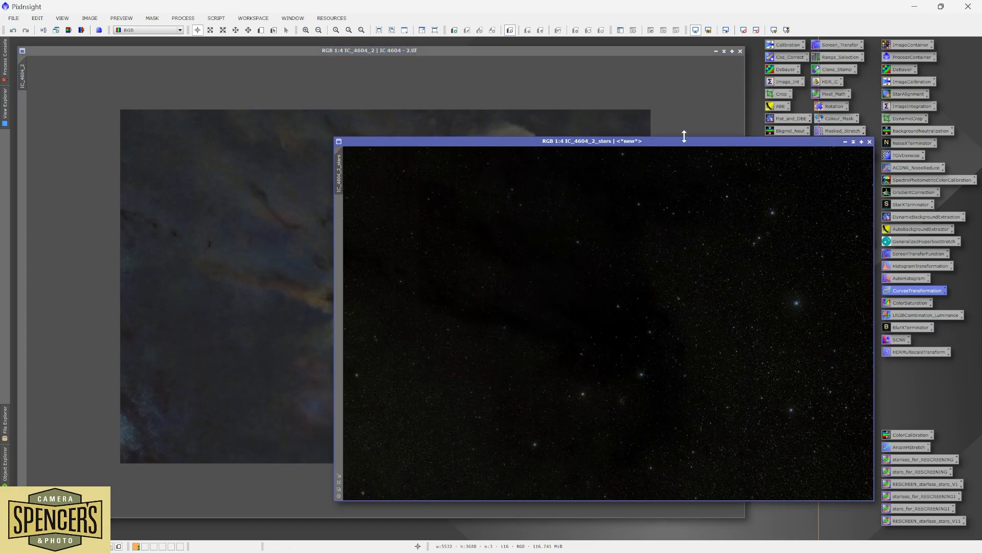
left_click(660, 50)
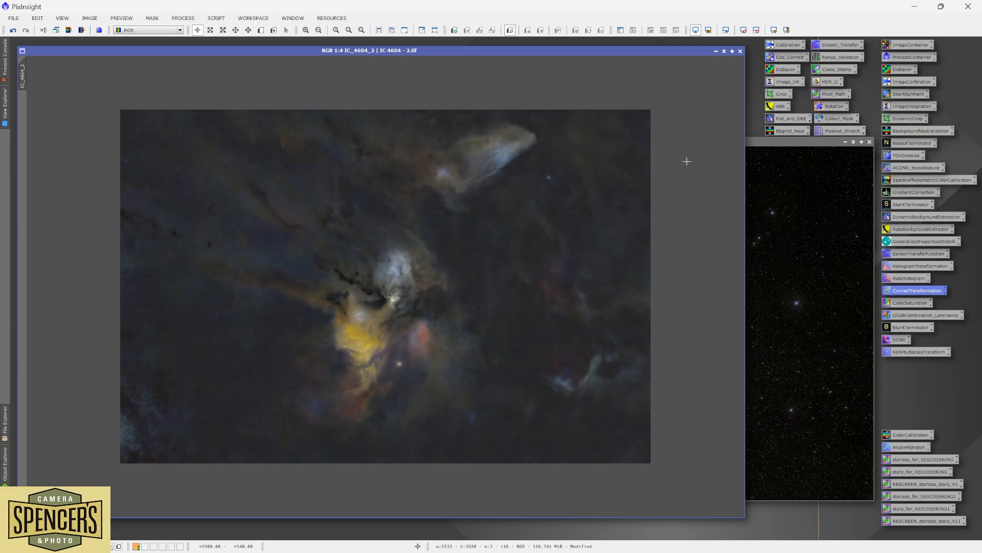
left_click(785, 145)
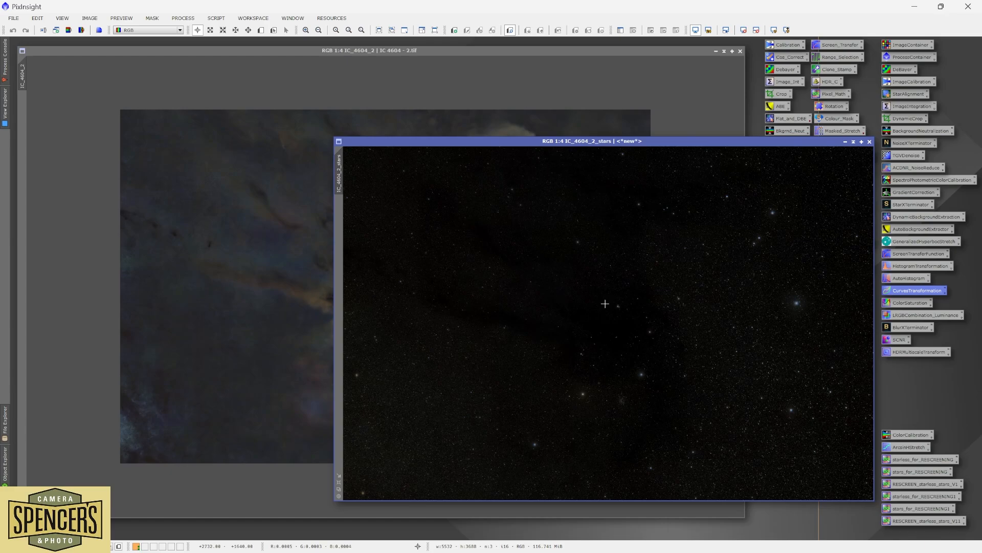
scroll(649, 340, "down", 1)
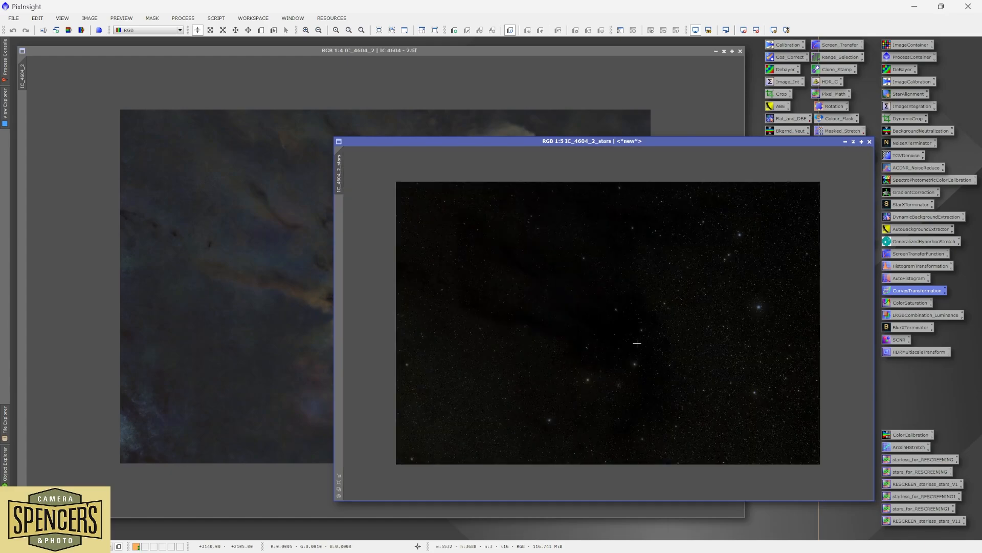
left_click_drag(661, 140, 546, 105)
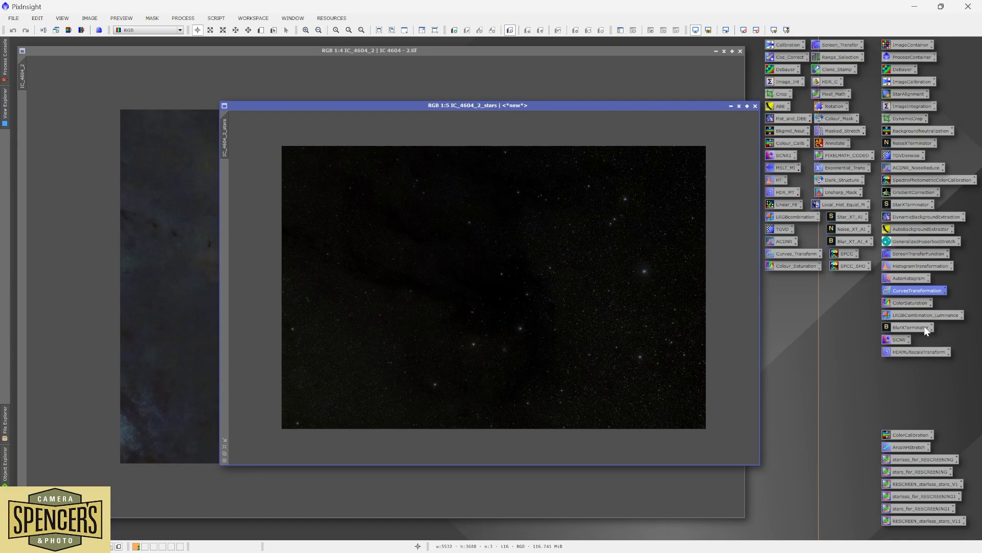
Open ColorSaturation with a real-time preview of the stars image and raise the saturation curve to about 0.473 across all hues.
left_click(185, 20)
mouse_move(208, 29)
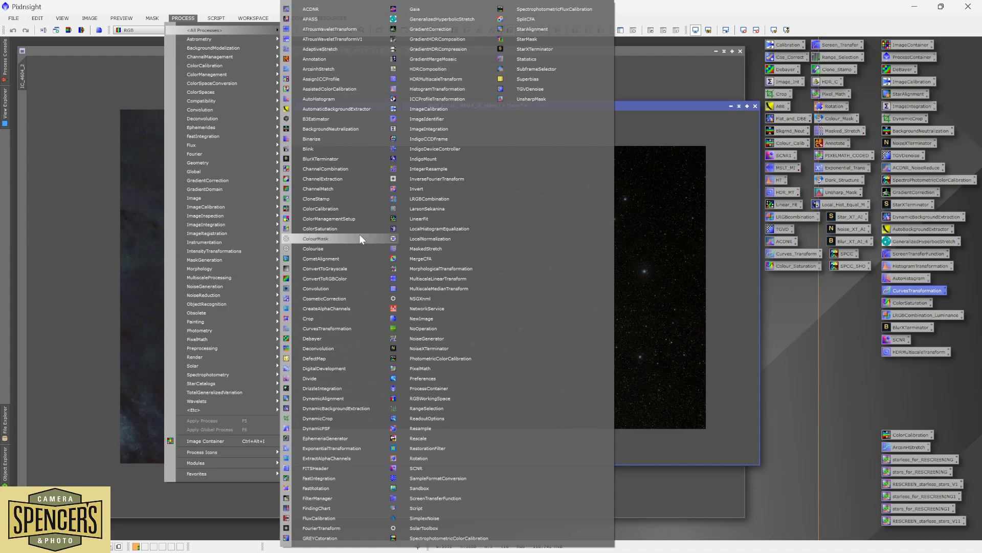
left_click(335, 229)
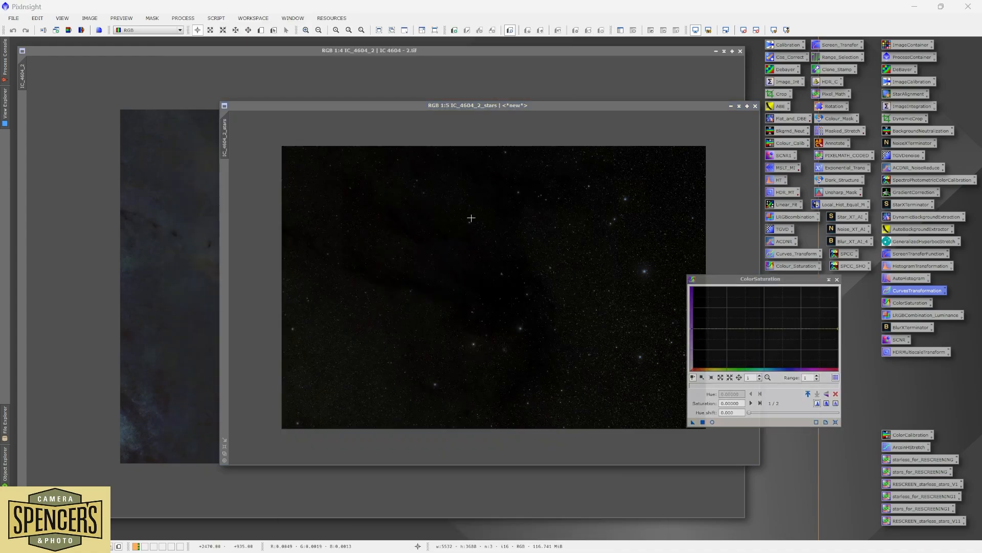
left_click_drag(769, 277, 832, 200)
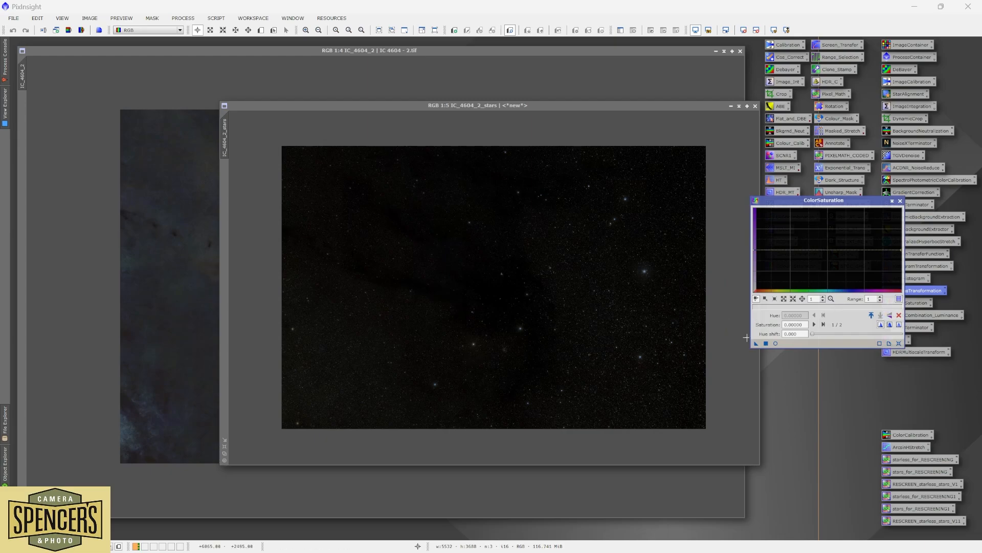
left_click(776, 344)
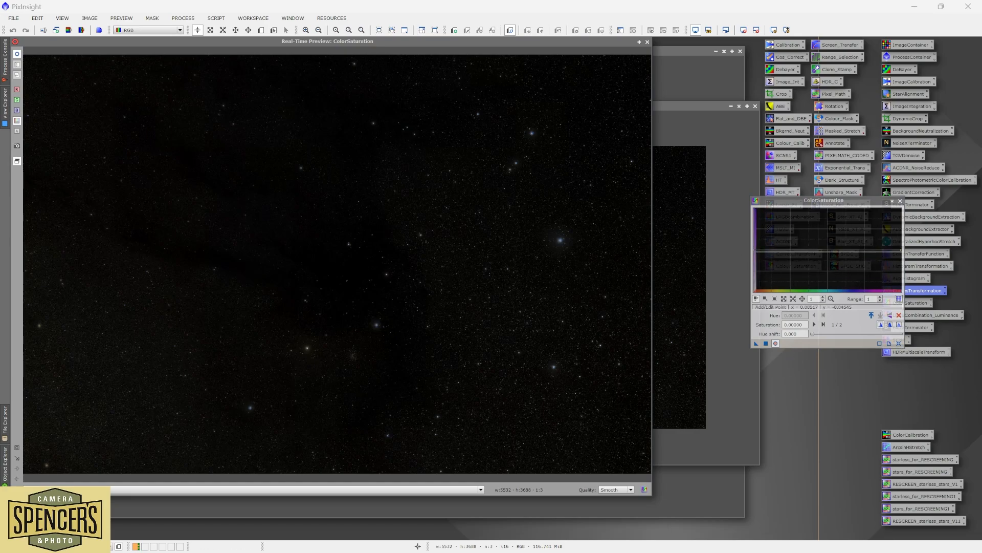
left_click_drag(755, 250, 756, 229)
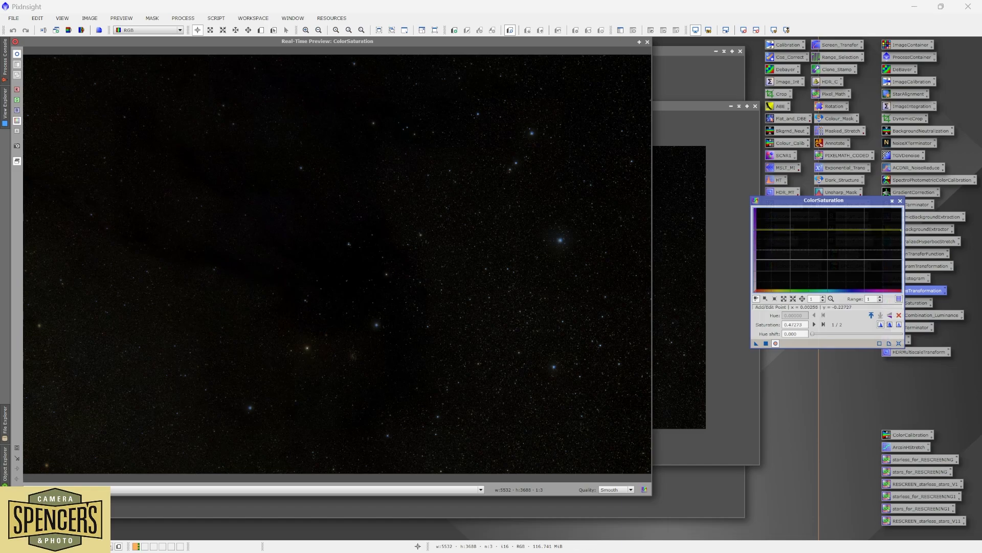
Compare the stars preview with and without the saturation boost, apply it to the stars image, and close the preview and ColorSaturation.
left_click(775, 343)
left_click(775, 343)
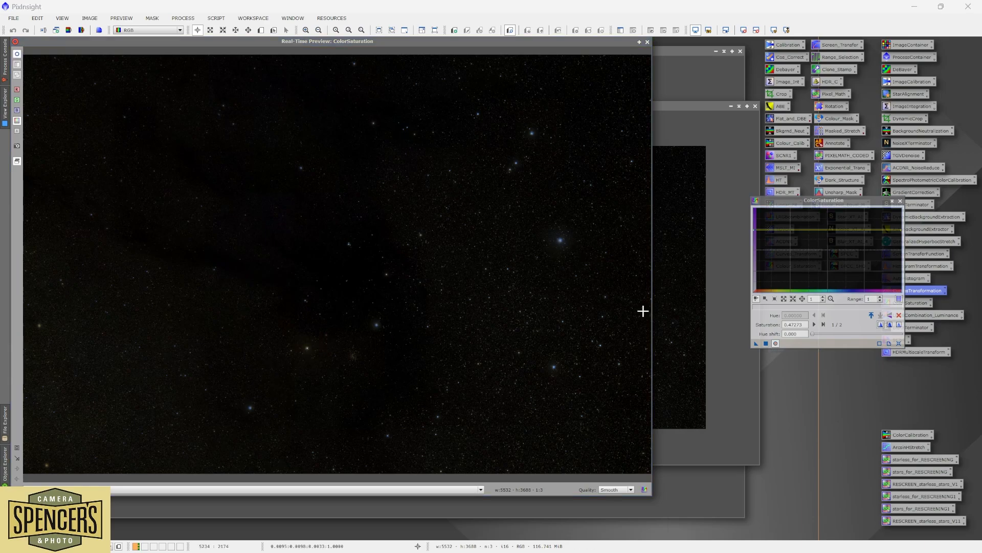
left_click(775, 343)
left_click(776, 342)
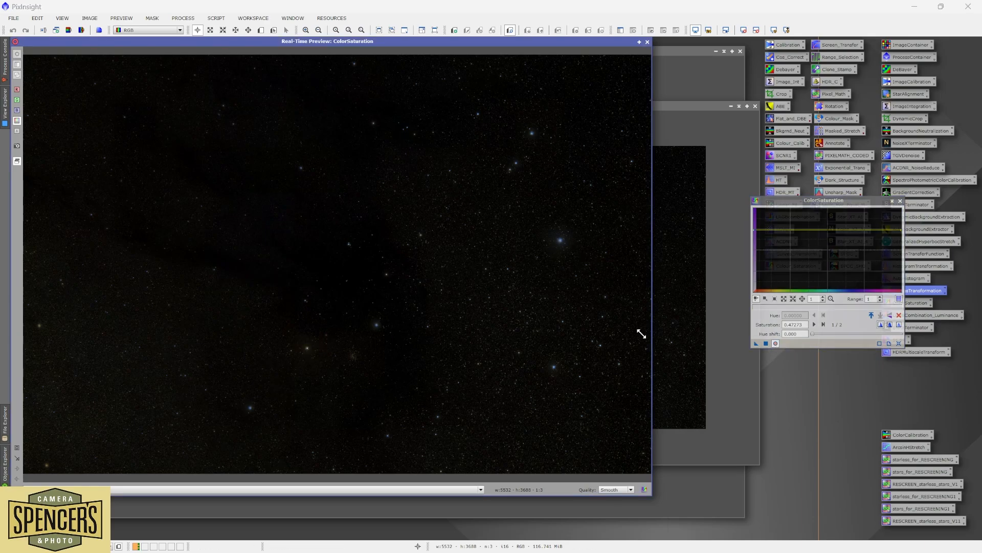
left_click(765, 343)
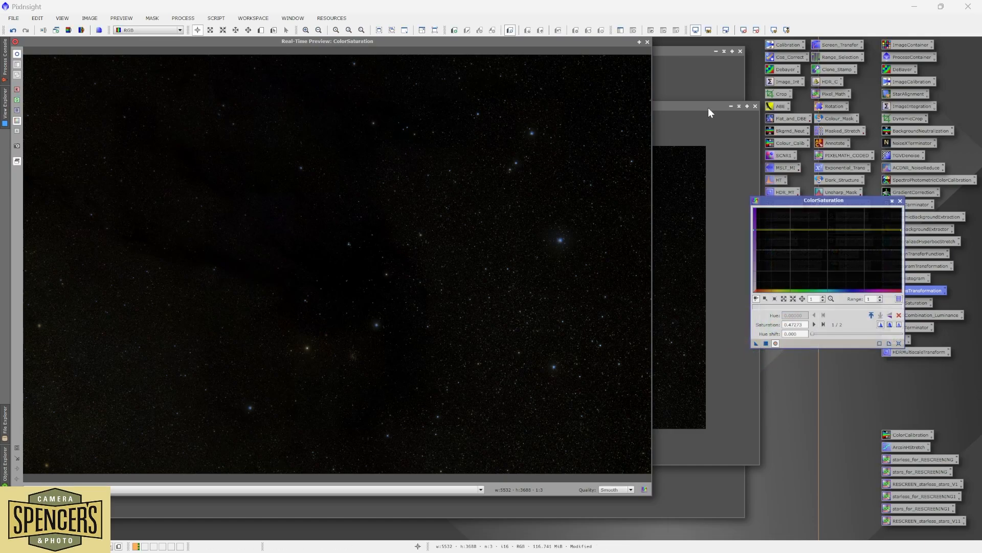
left_click(648, 42)
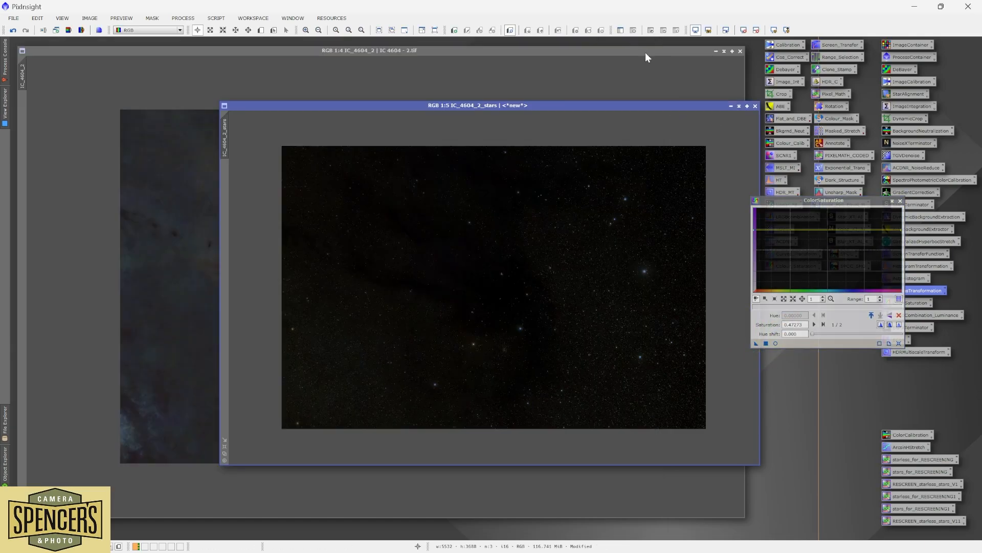
left_click(517, 331)
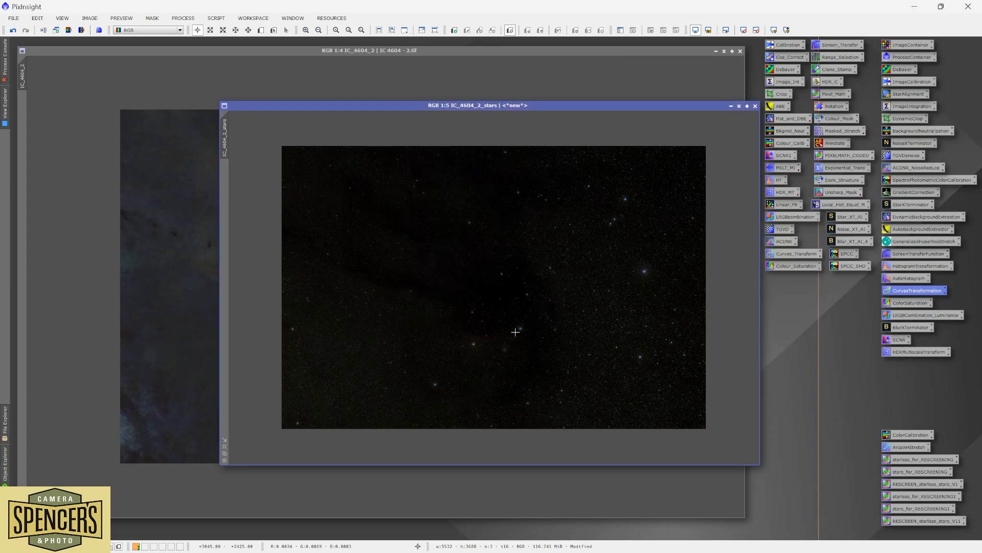
Inspect the star colours up close, undoing and redoing the saturation boost to compare before and after.
scroll(482, 343, "up", 5)
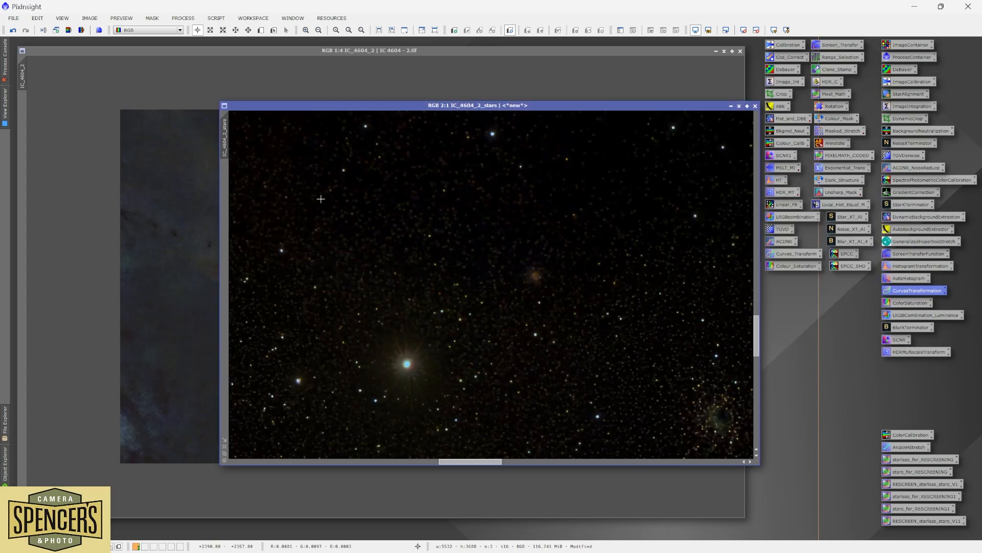
left_click(13, 31)
left_click(24, 30)
scroll(540, 337, "down", 2)
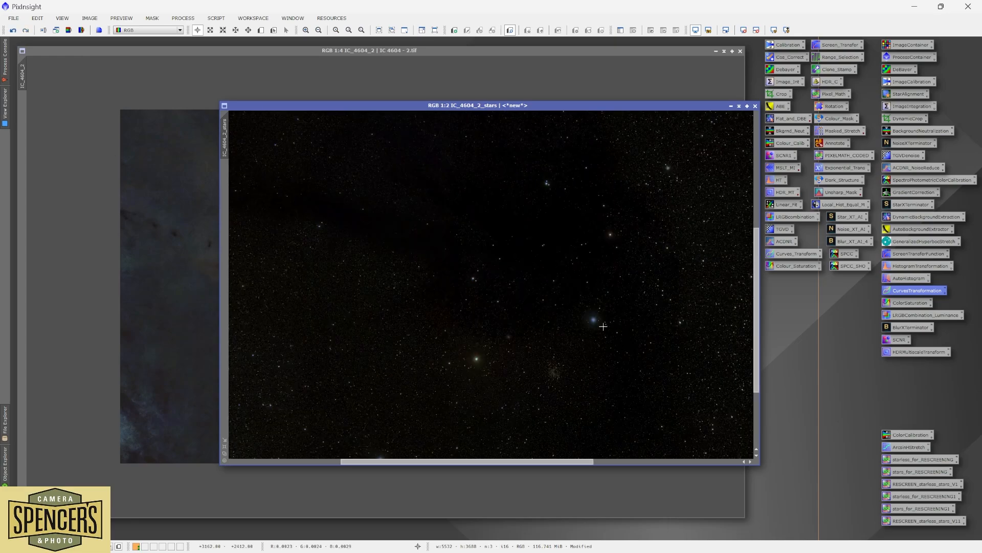
scroll(603, 326, "up", 1)
scroll(568, 329, "down", 2)
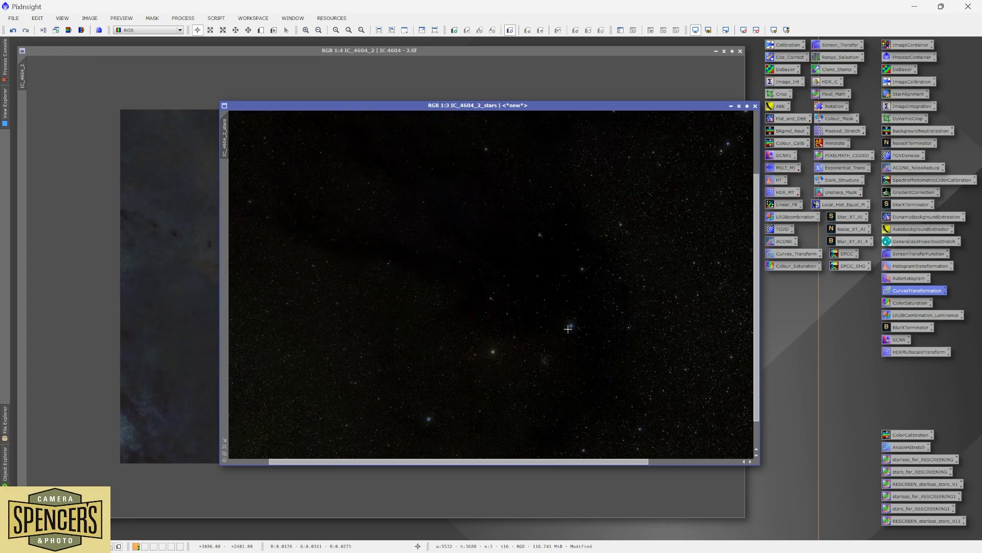
scroll(563, 351, "down", 1)
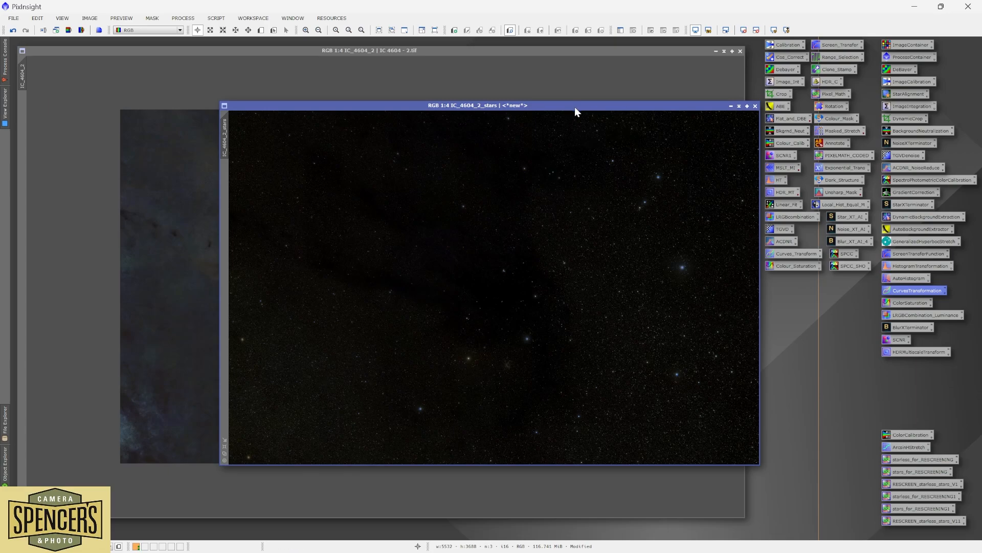
Save the stars image as IC_4604_2_stars.tif in the Rho Ophiucus folder, as a 16-bit unsigned integer TIFF without compression.
left_click_drag(581, 110, 635, 140)
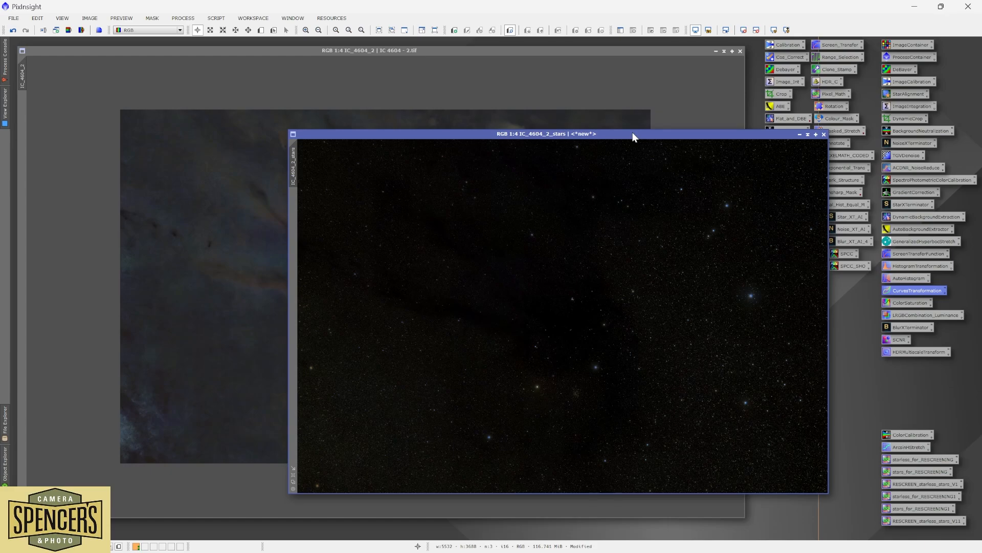
left_click(14, 18)
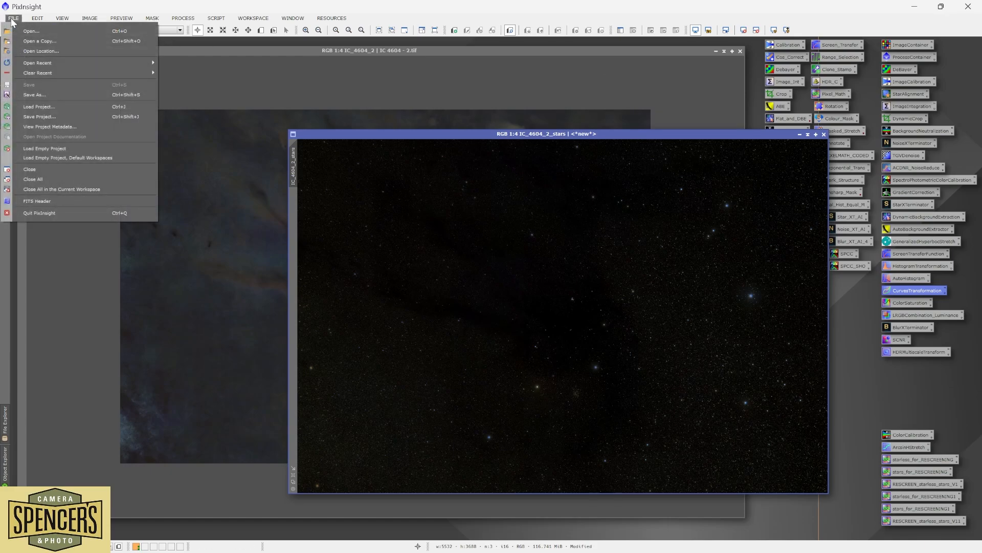
left_click(47, 95)
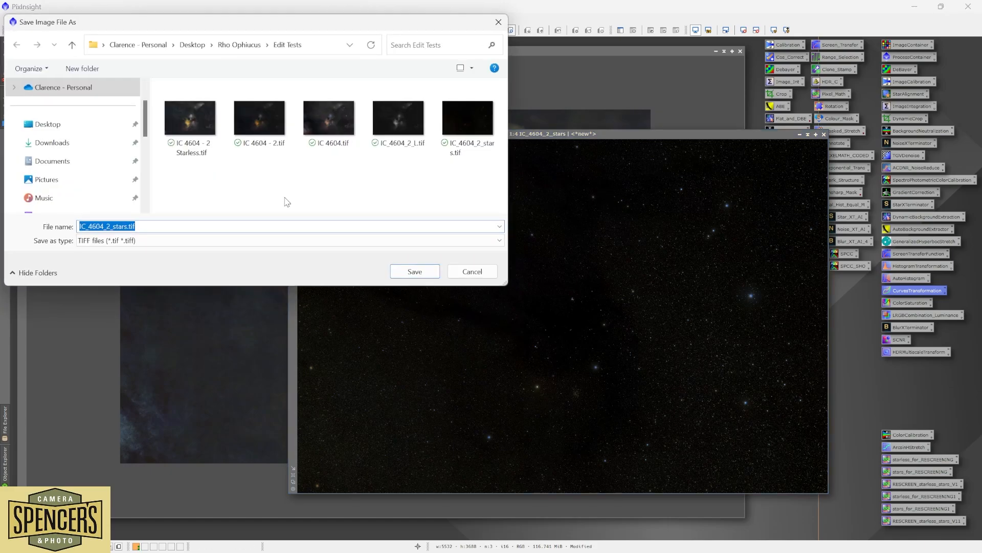
left_click(240, 46)
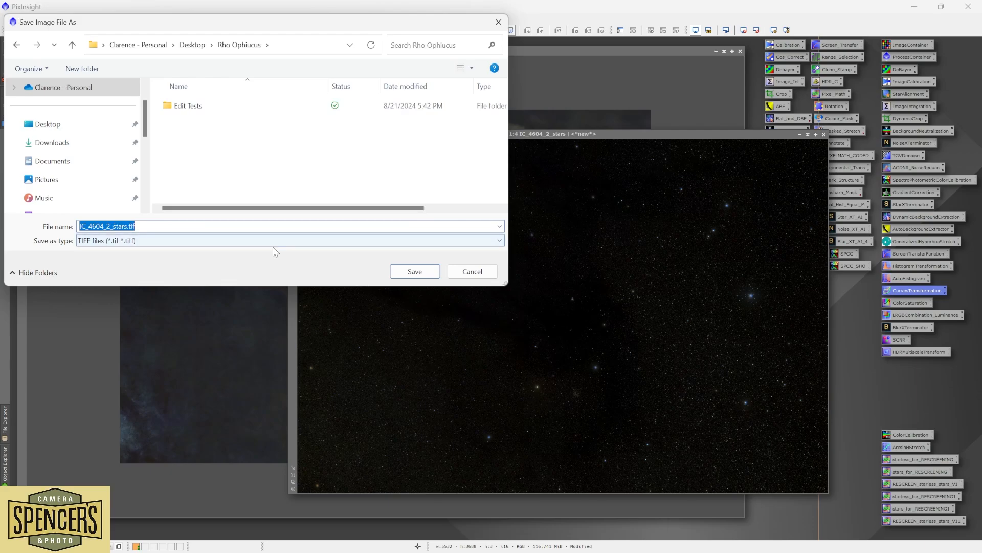
left_click(414, 271)
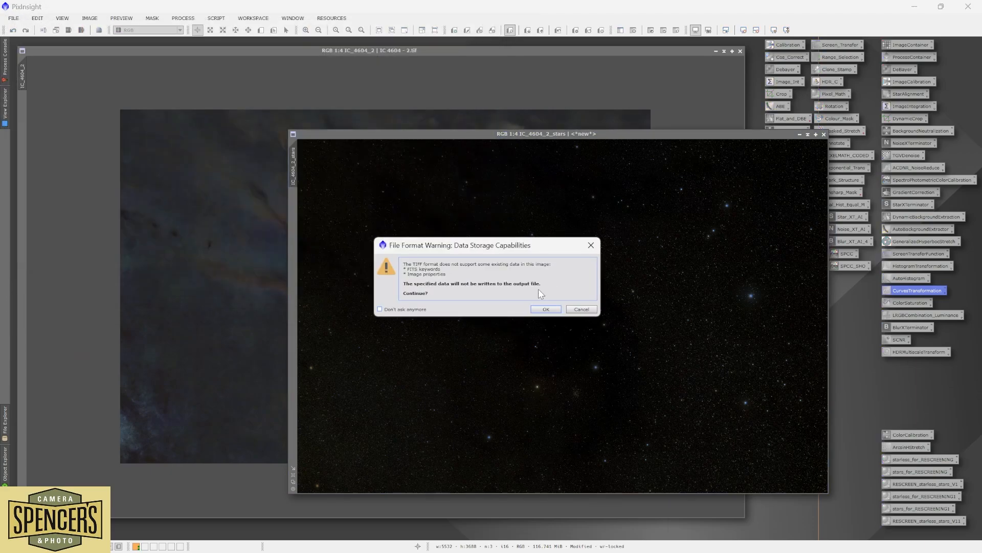
left_click(545, 309)
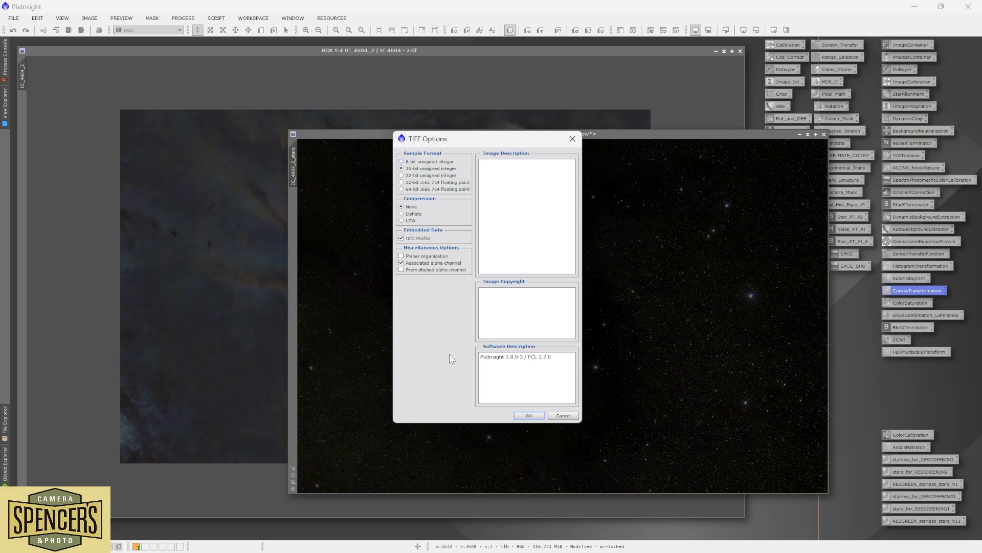
left_click(531, 415)
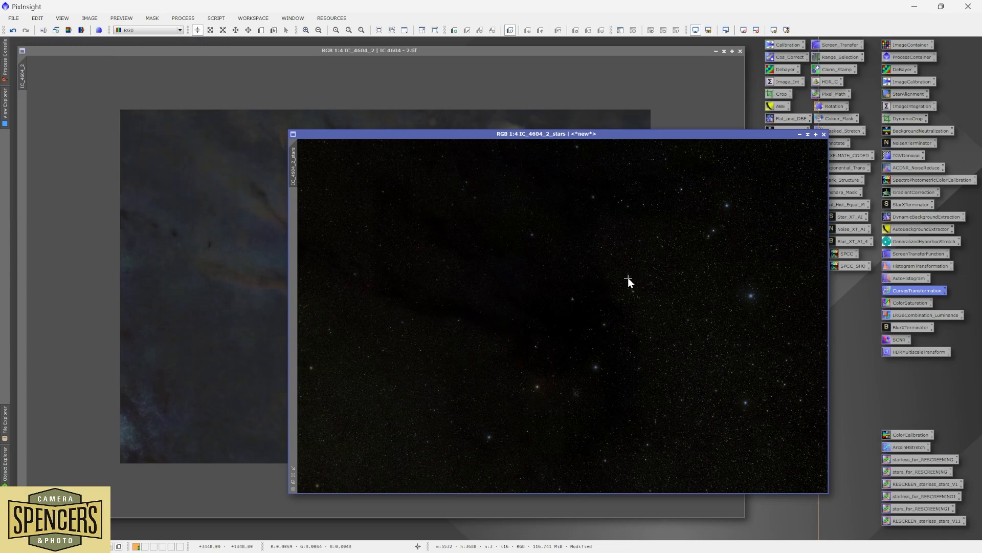
Save the starless image as IC 4604 - 2.tif in the Rho Ophiucus folder, as a 16-bit unsigned integer TIFF without compression.
left_click(436, 53)
left_click(13, 18)
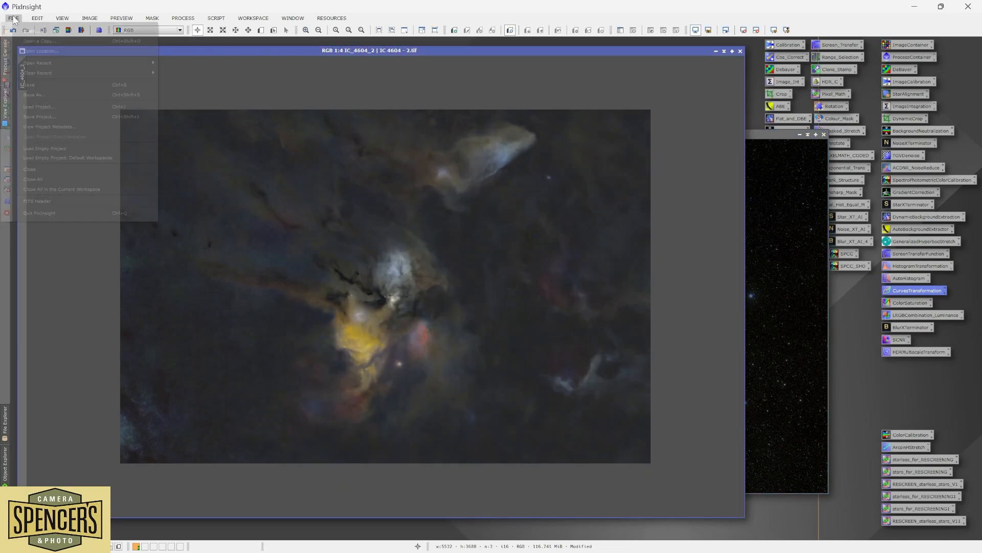
left_click(53, 95)
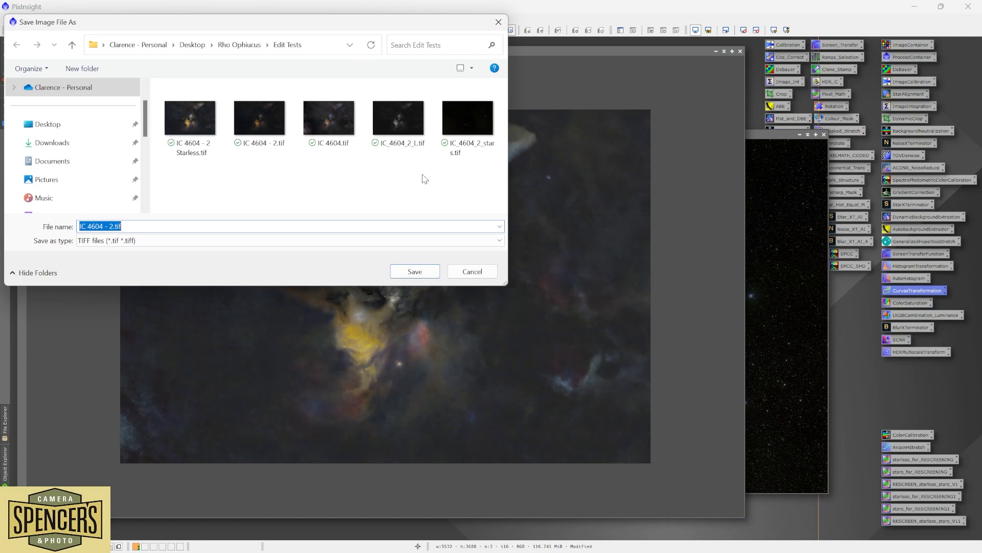
left_click(240, 45)
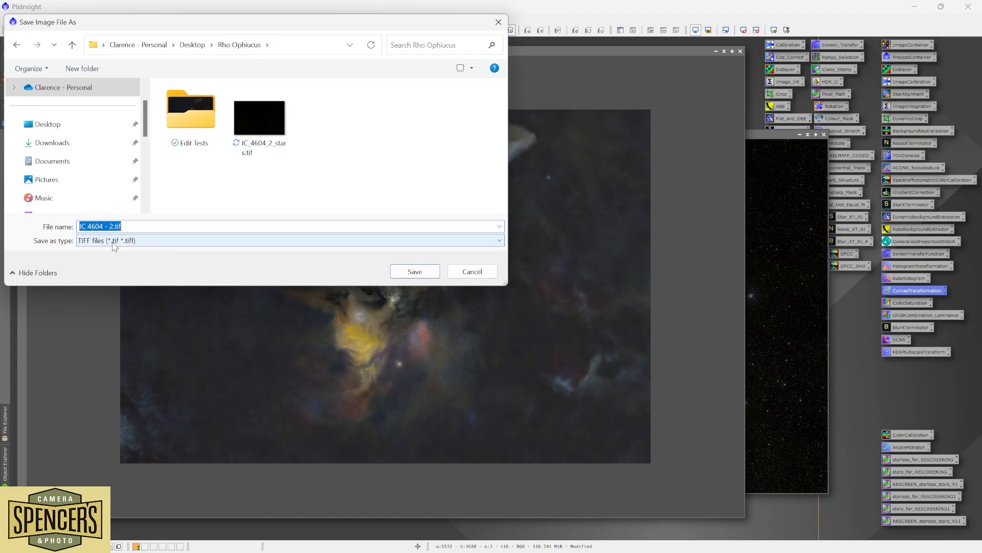
left_click(409, 274)
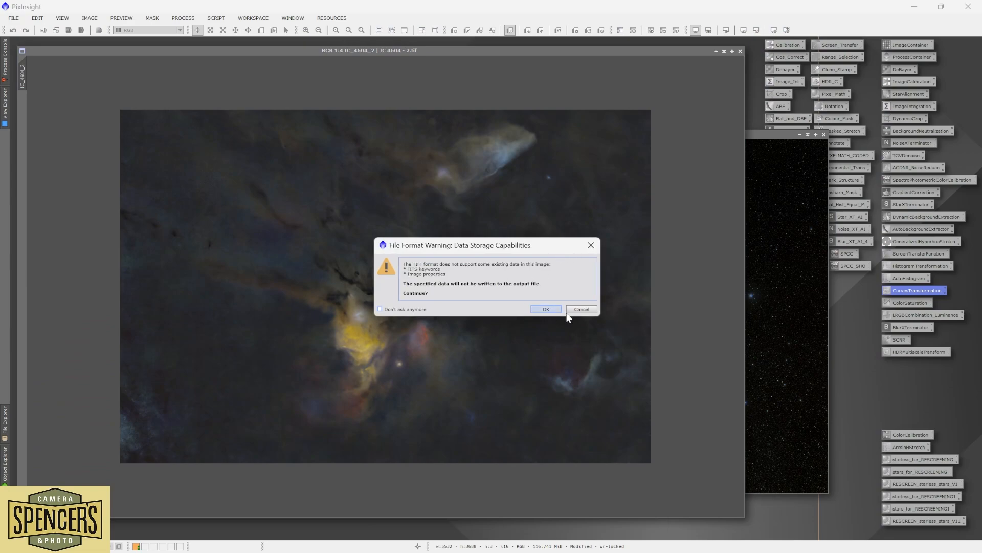
left_click(568, 308)
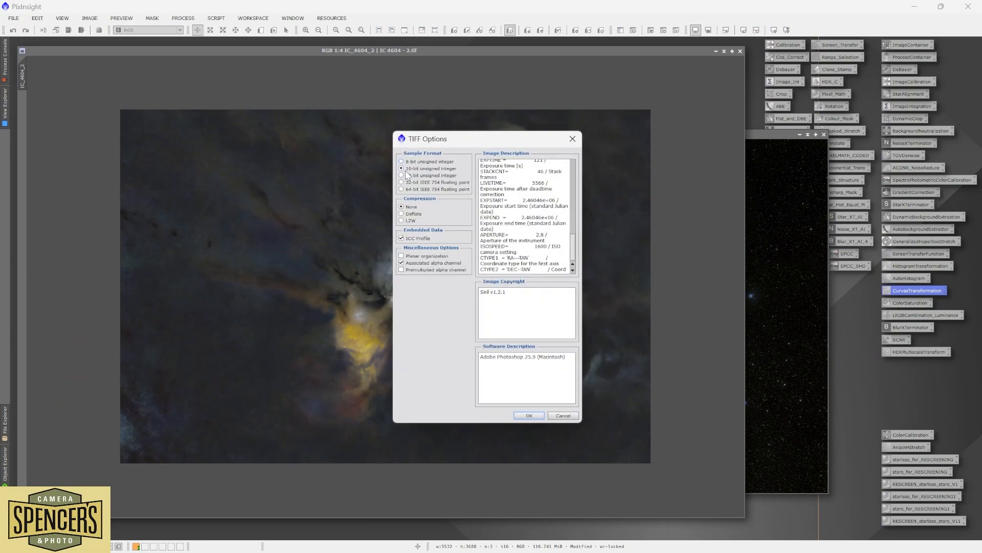
left_click(530, 415)
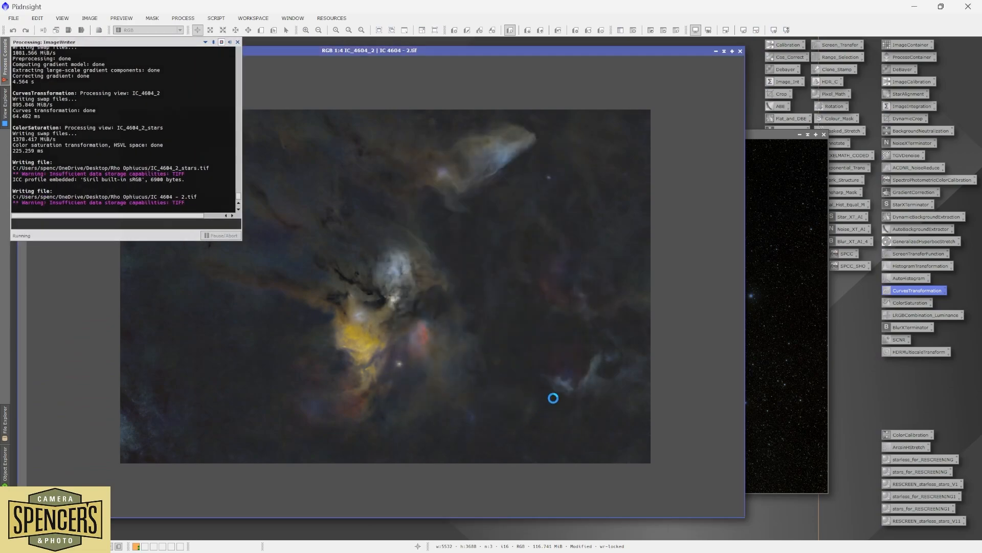